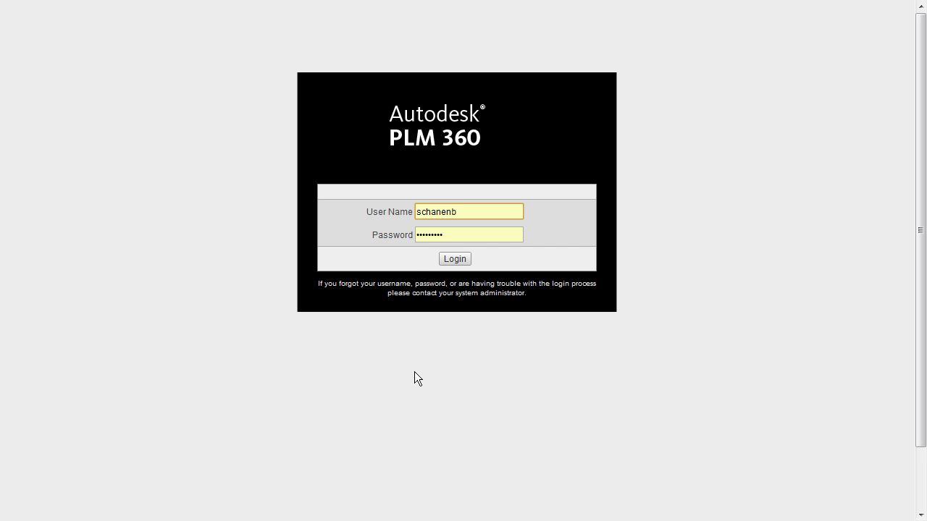
Step: Log in with the saved user name and password
drag(472, 209, 407, 207)
click(473, 213)
key(Down)
key(Return)
click(455, 259)
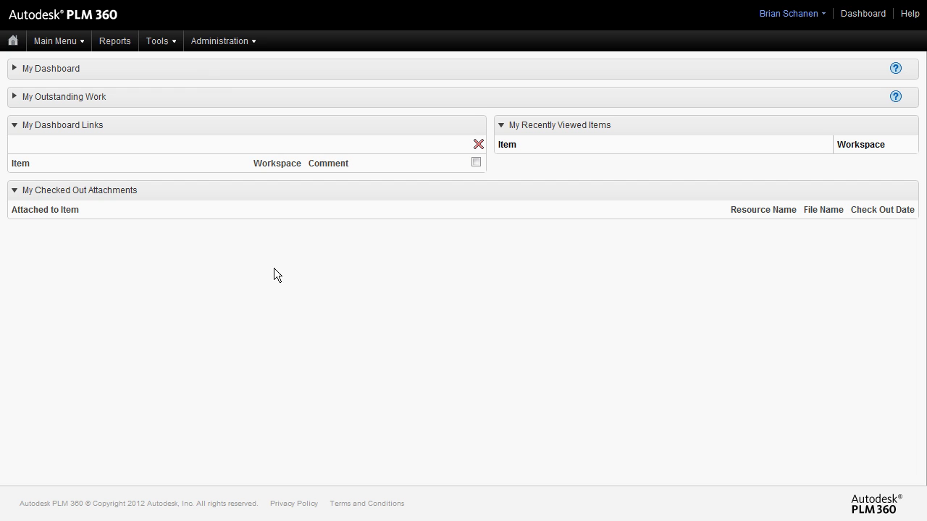
Step: Open the Users Groups Roles administration page
click(221, 43)
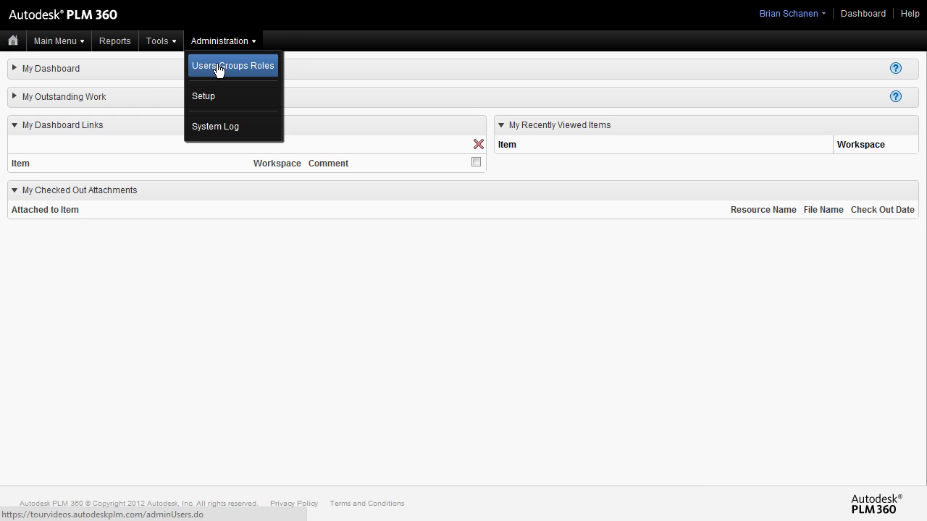
click(192, 64)
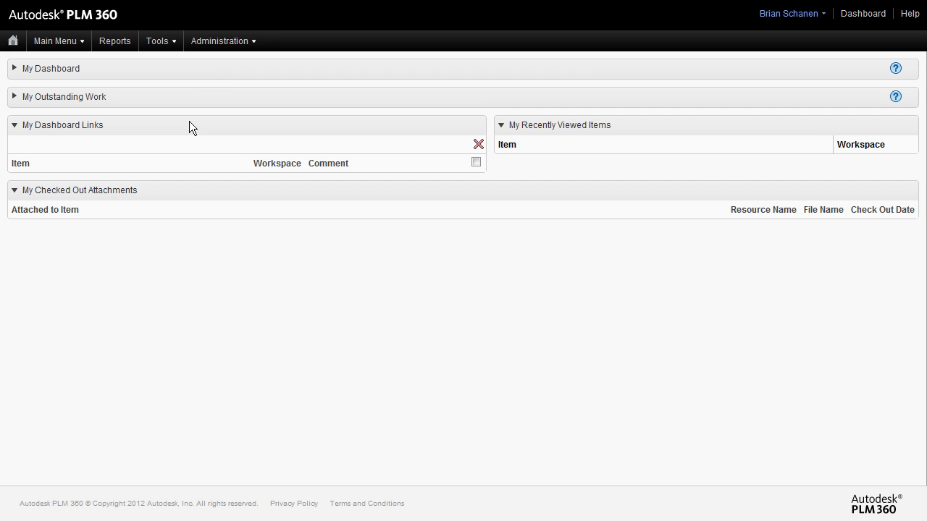
click(225, 42)
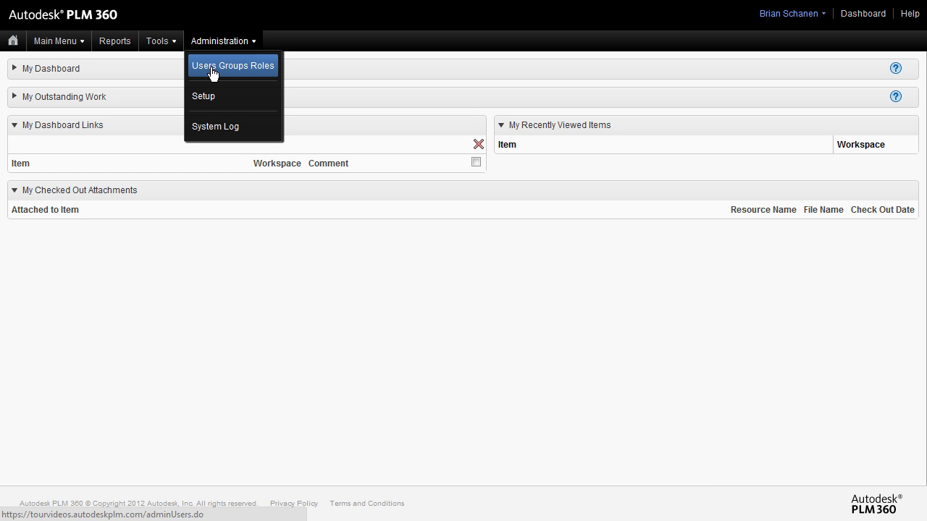
click(269, 72)
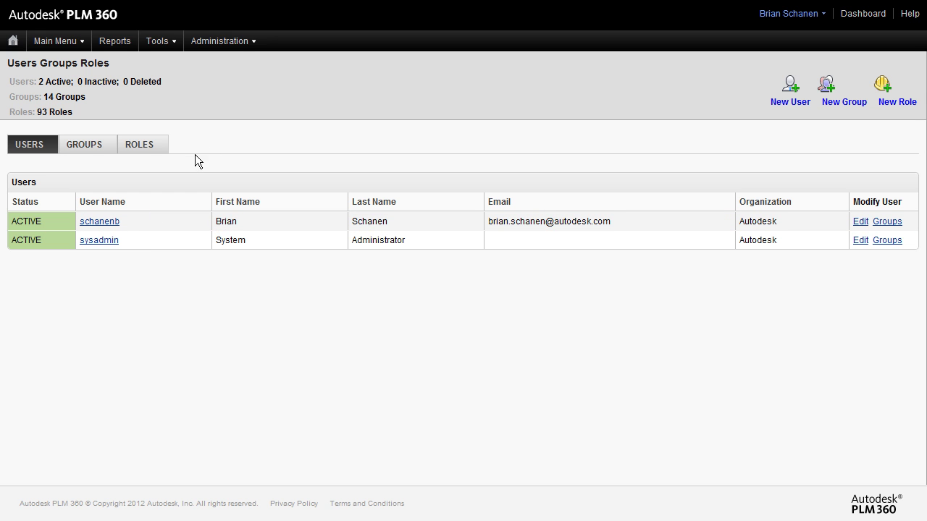
Step: Review the list of groups and compare it with the workspace categories in the main menu
click(86, 148)
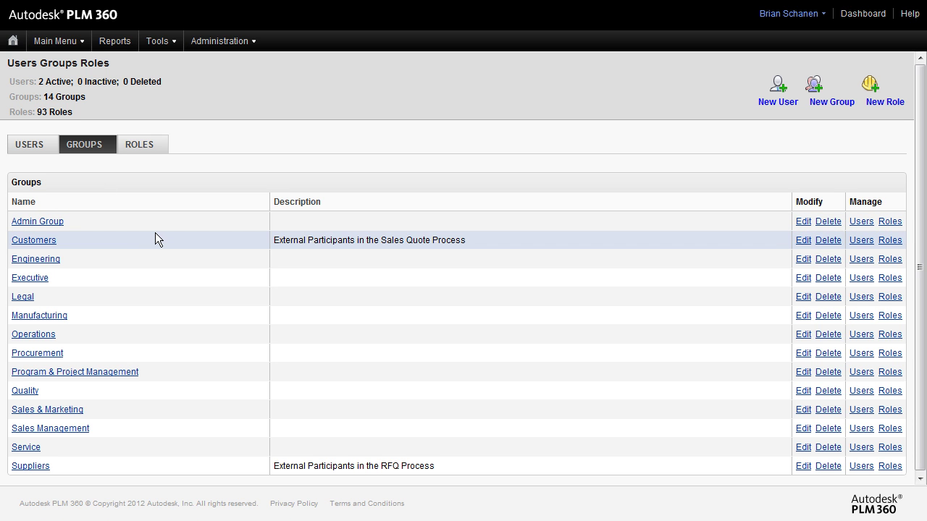
scroll(154, 232, down, 1)
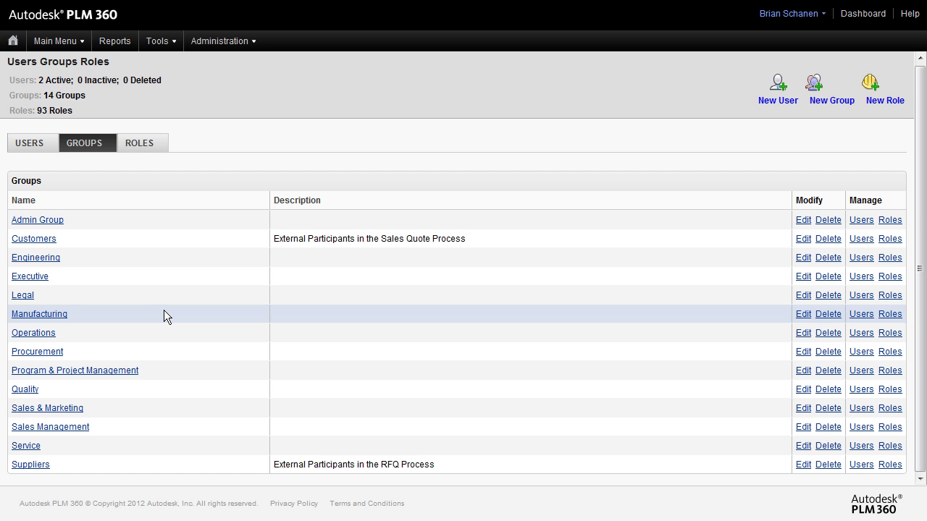
click(50, 41)
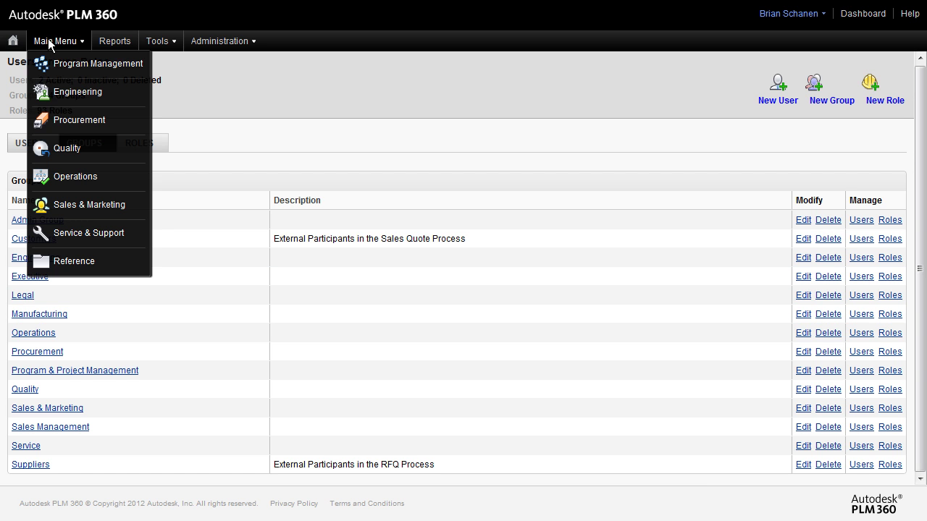
mouse_move(52, 62)
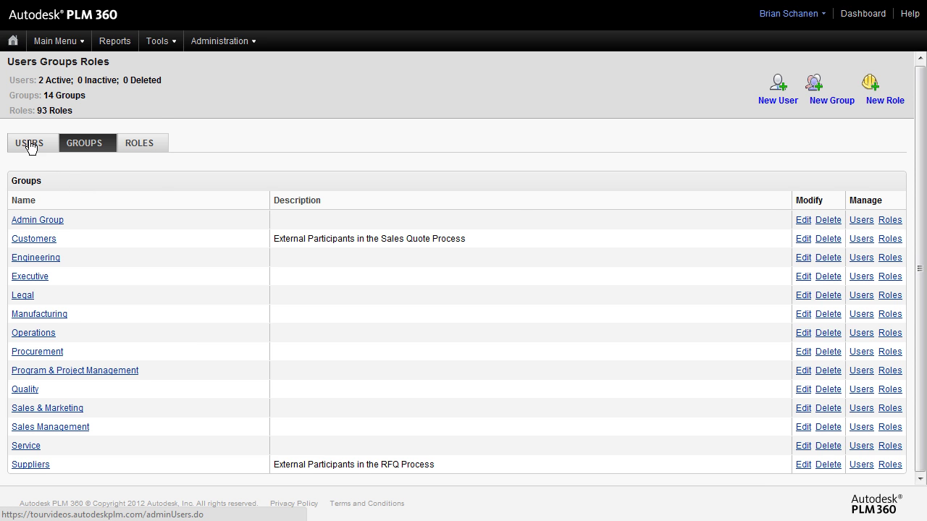
Step: Start creating a new user and set the user name to engineering
click(29, 147)
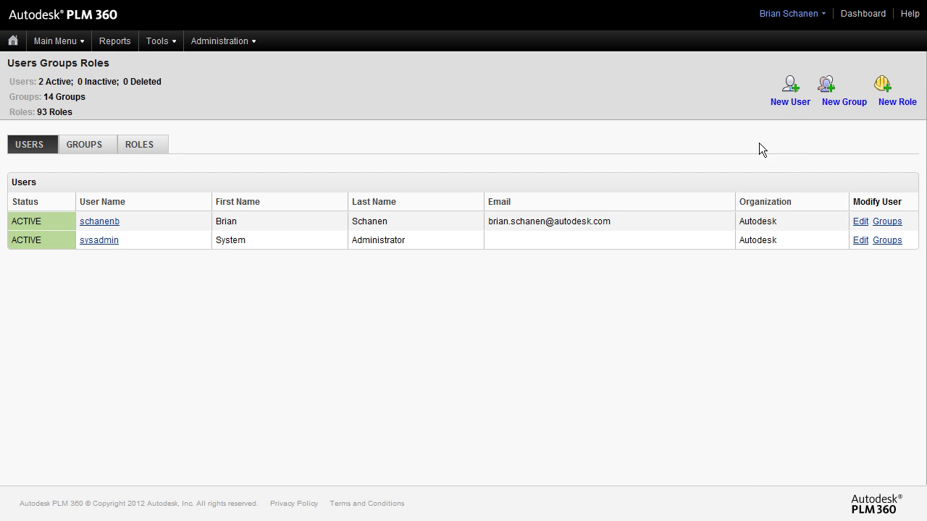
click(799, 103)
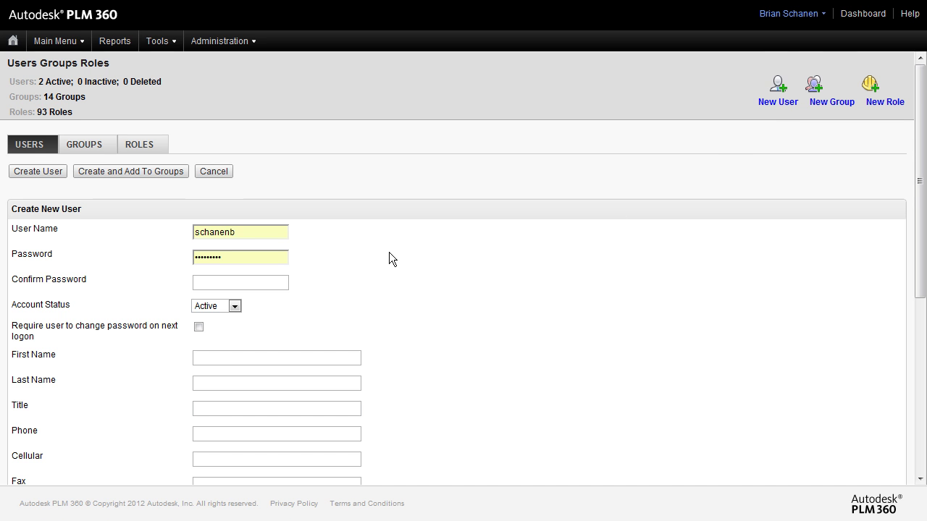
scroll(388, 260, down, 3)
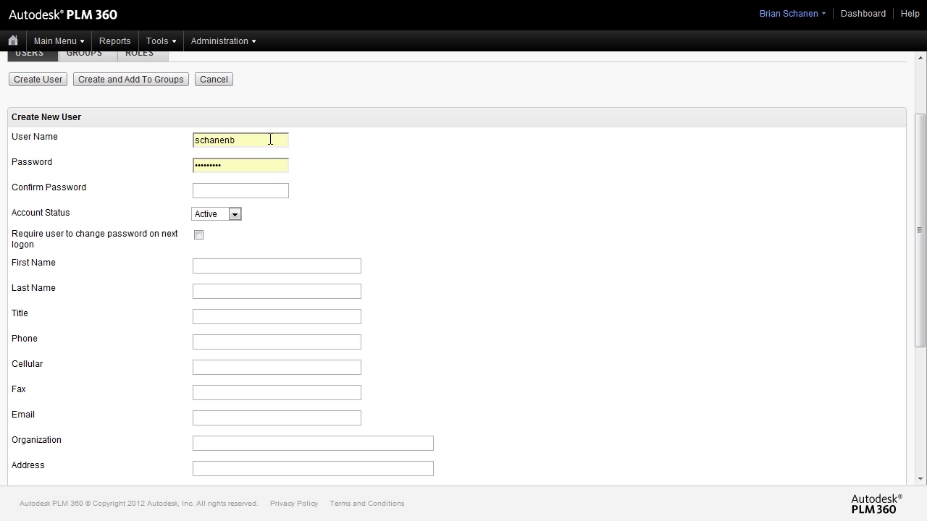
click(270, 139)
click(266, 167)
click(268, 141)
drag(269, 140, 167, 147)
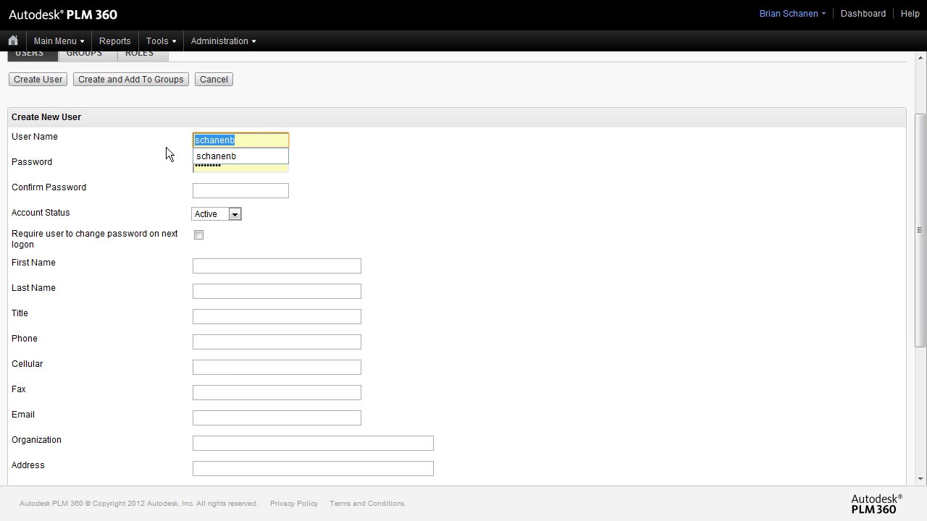
key(BackSpace)
text(engineering)
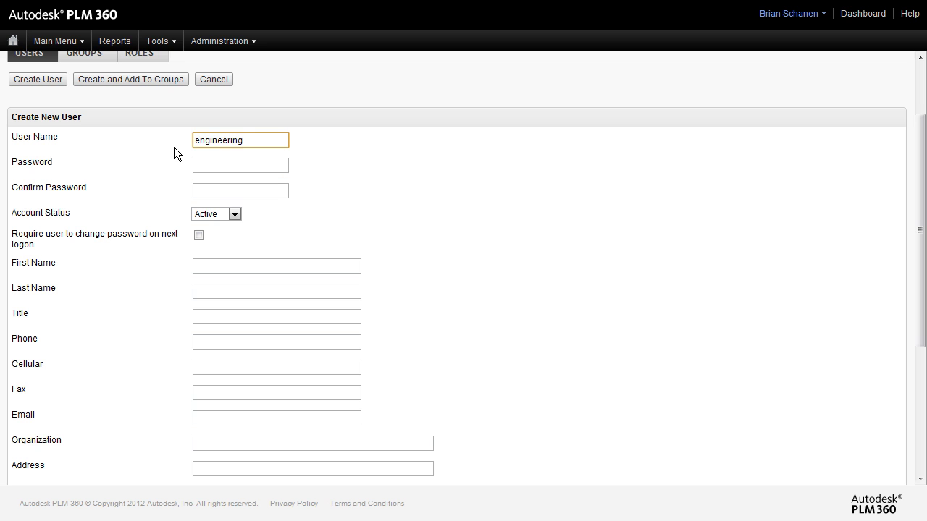
Step: Enter and confirm the new user's password, and require a password change on next logon
click(252, 163)
text(*********)
key(Tab)
text(*********)
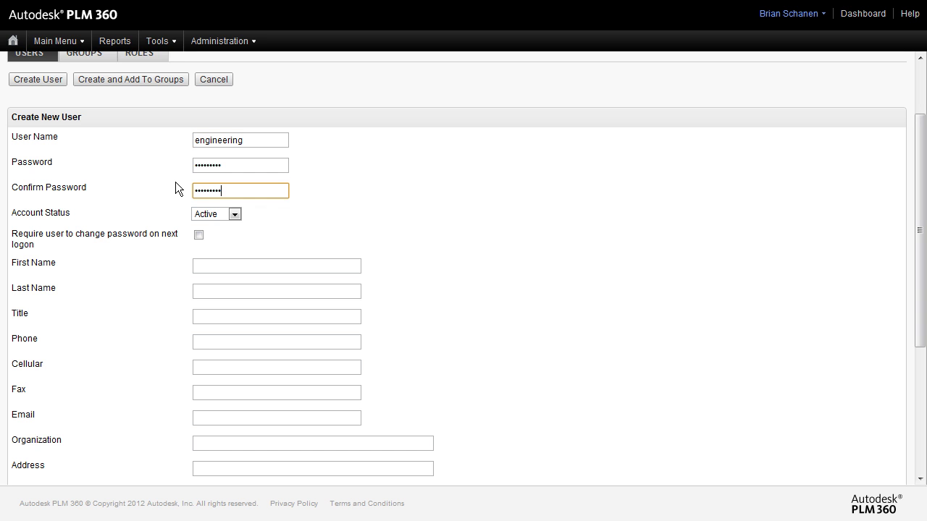
click(240, 166)
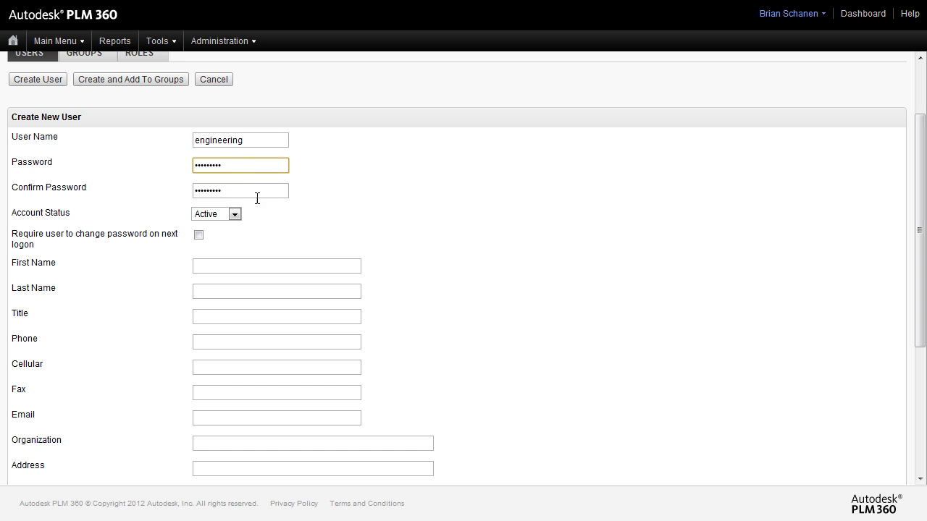
click(249, 189)
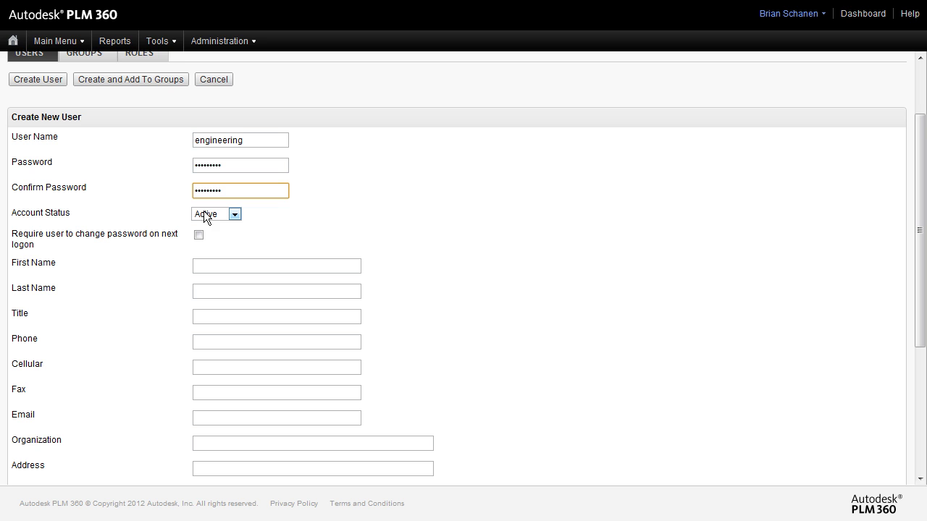
click(199, 237)
Step: Fill in the new user's first name, last name and e-mail, and set the organization to Autodesk
click(221, 266)
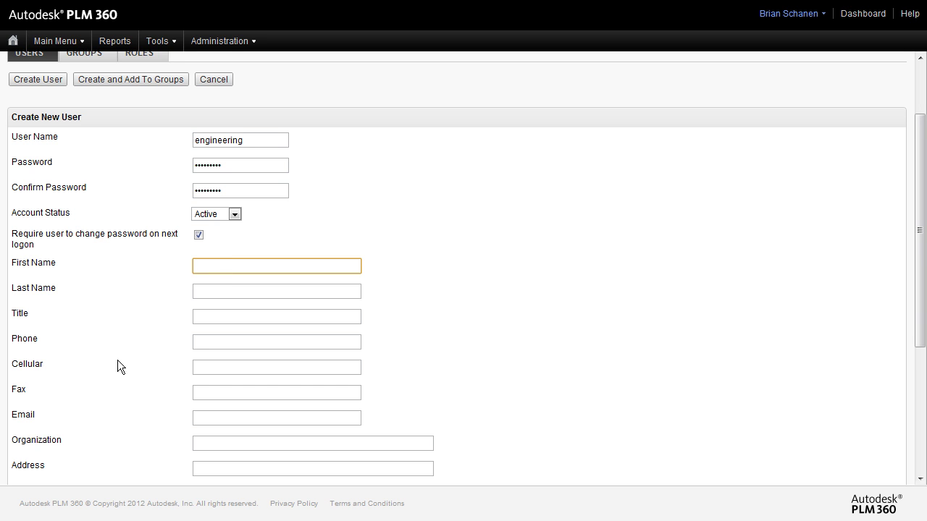
scroll(117, 365, down, 1)
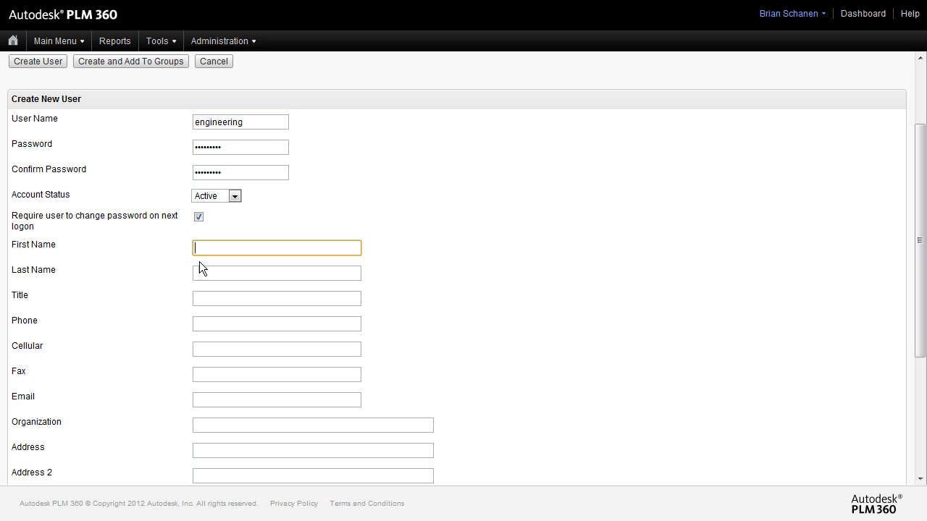
click(229, 275)
click(223, 245)
click(225, 272)
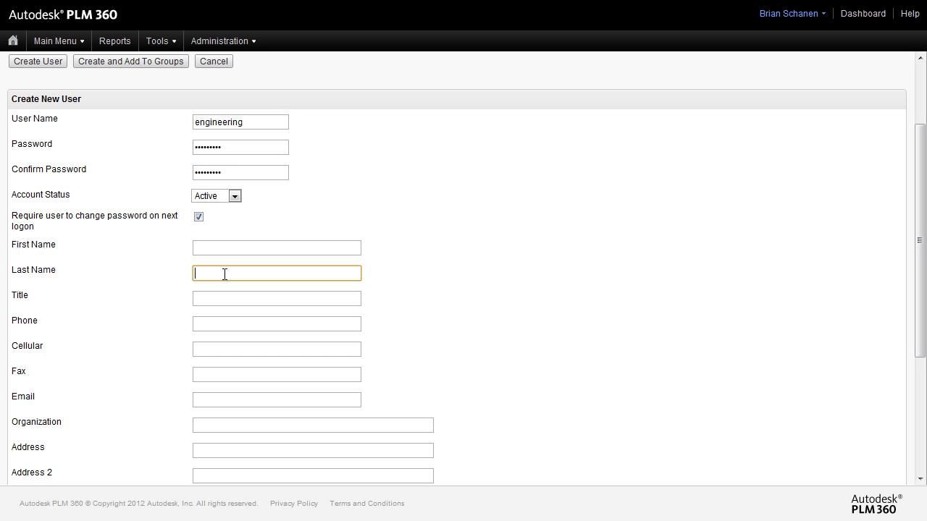
click(218, 398)
click(220, 424)
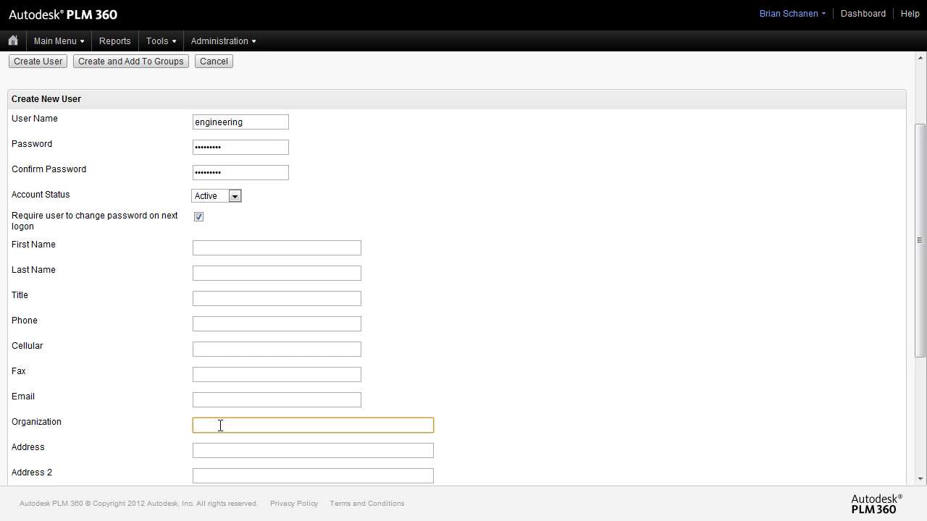
click(228, 251)
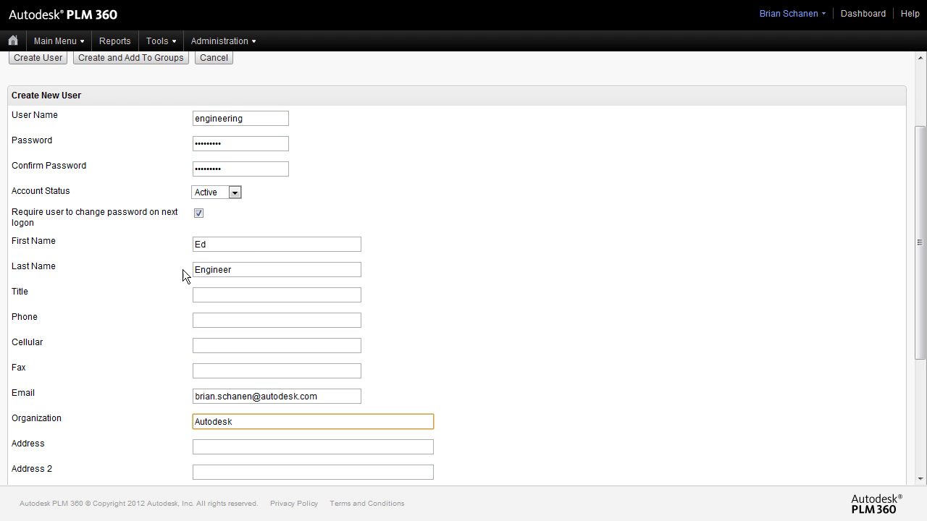
click(167, 275)
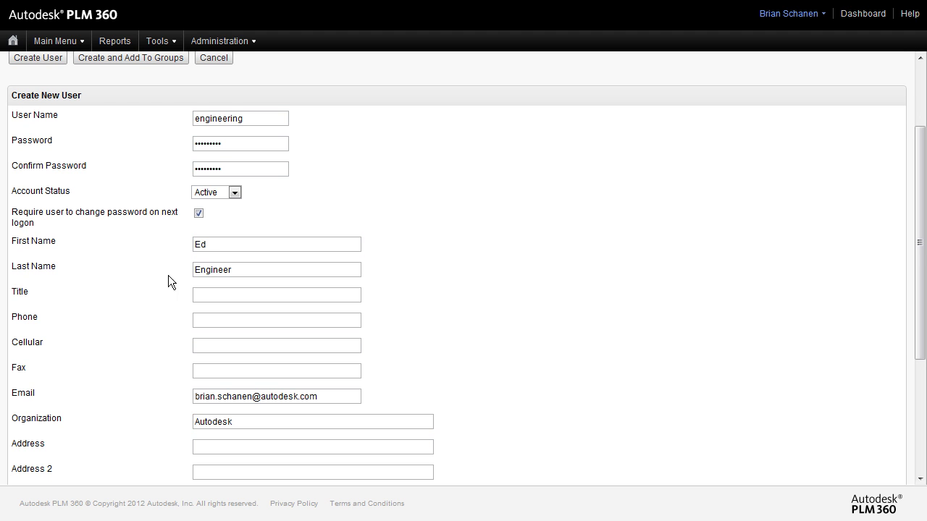
Step: Set the time zone to [GMT -5] Eastern Standard Time - US/Eastern and create the user, continuing to group assignment
scroll(168, 268, down, 1)
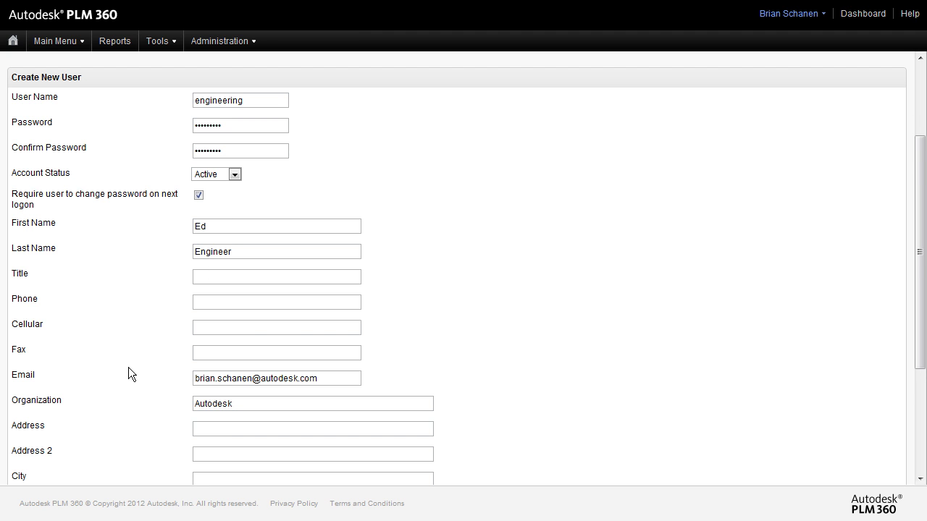
scroll(128, 367, down, 1)
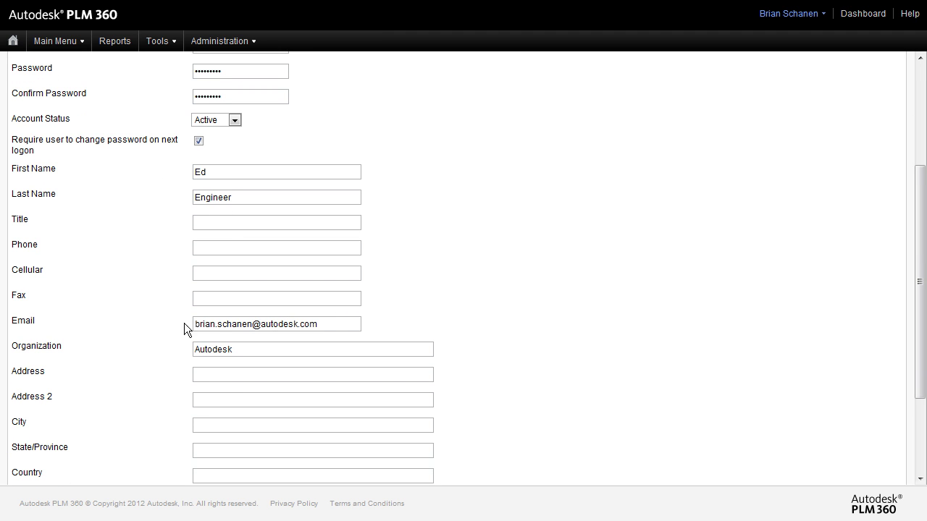
scroll(163, 352, down, 3)
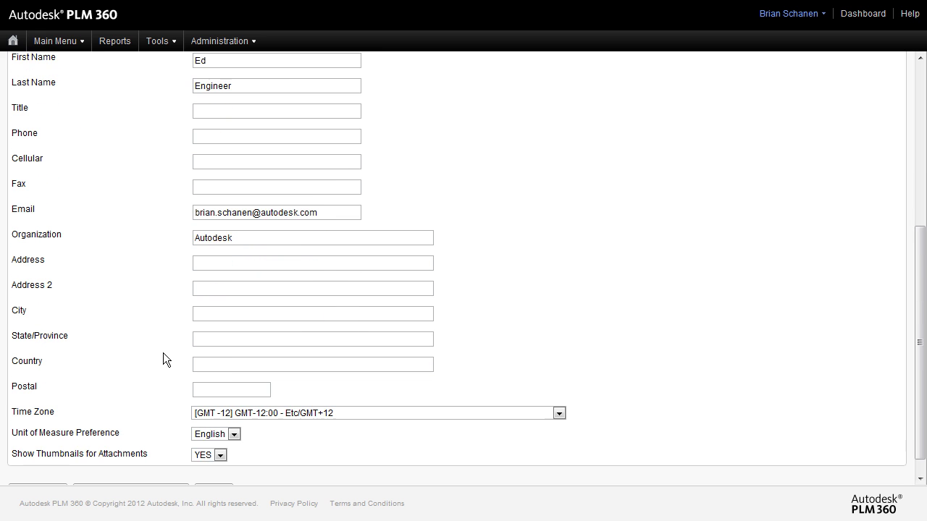
scroll(163, 354, down, 1)
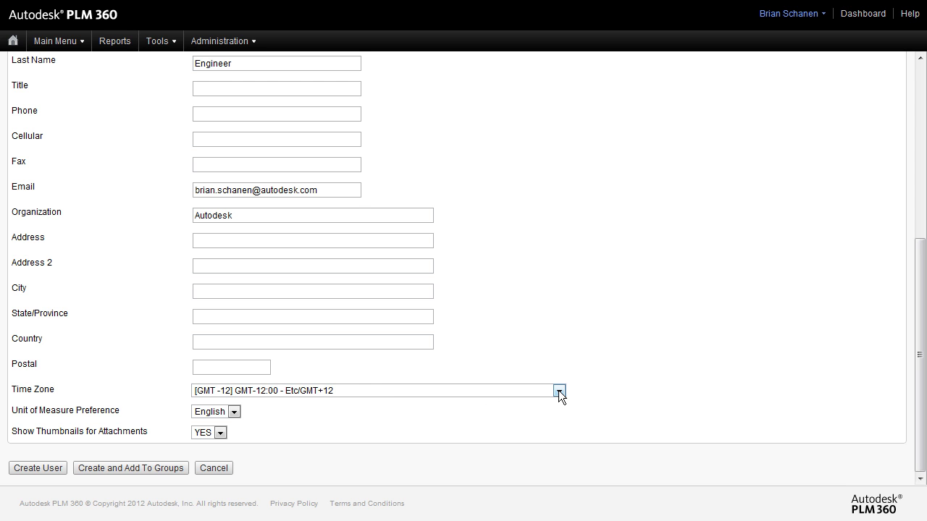
click(387, 422)
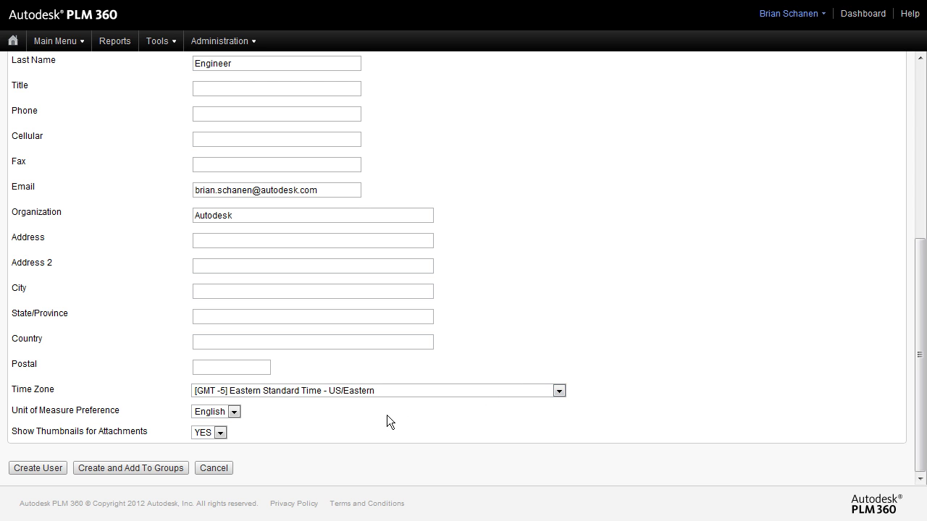
click(135, 473)
click(134, 473)
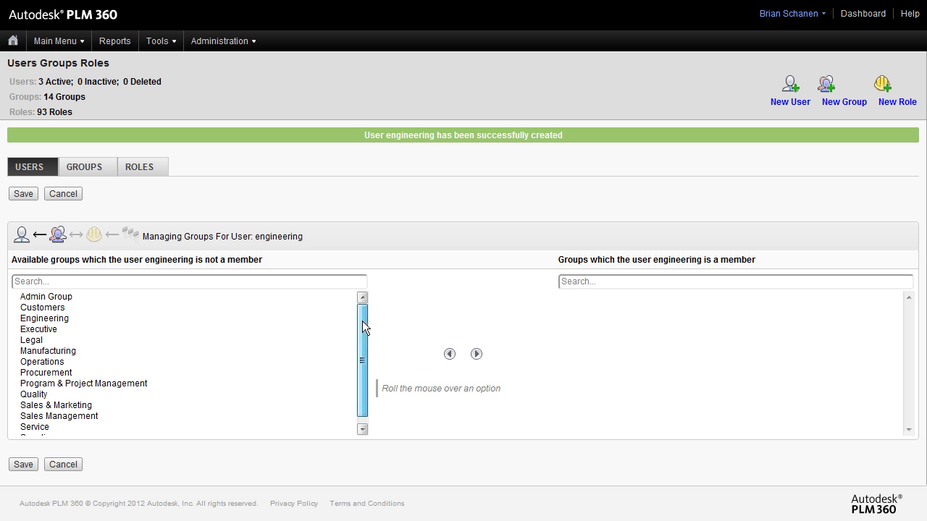
Step: Add the engineering user to the Engineering group and save the membership
drag(362, 321, 361, 349)
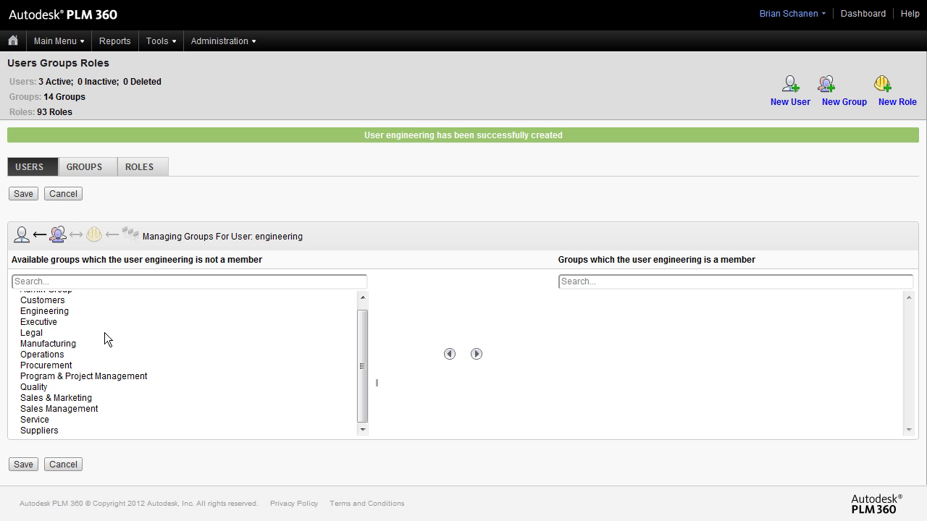
click(52, 312)
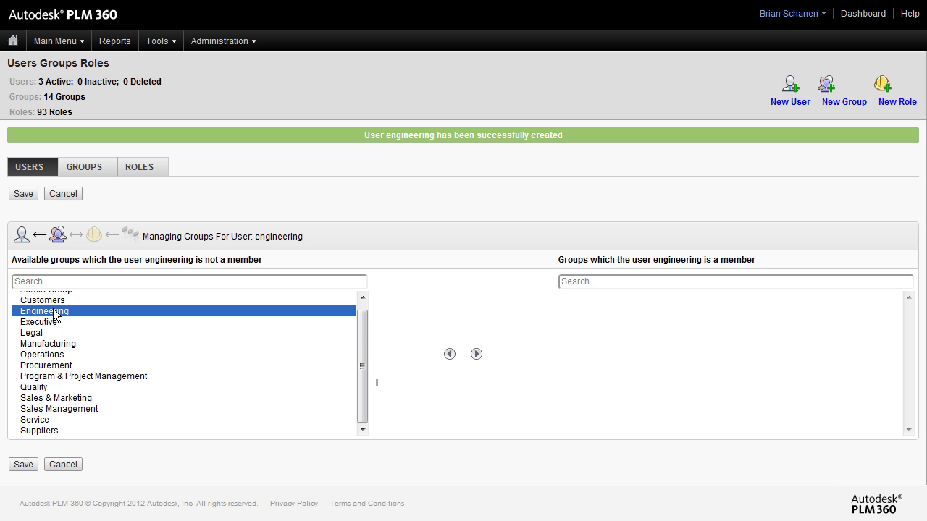
click(476, 354)
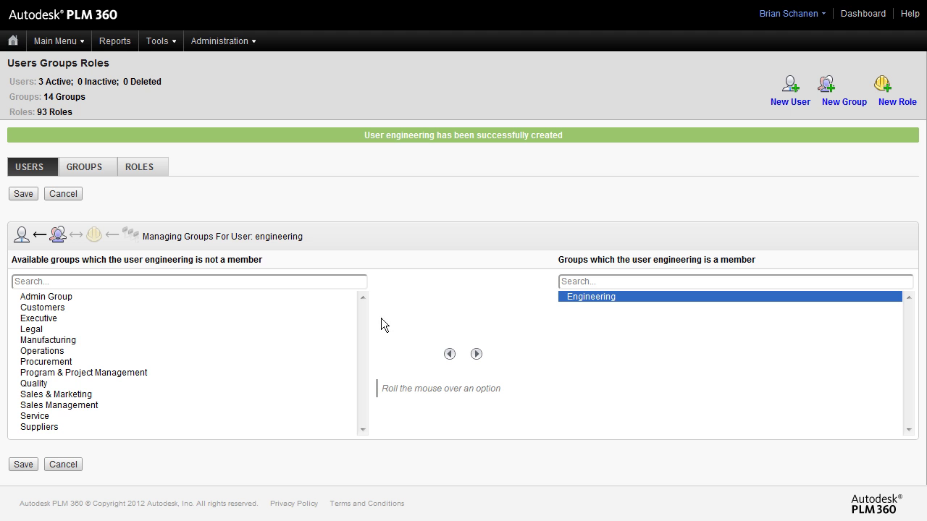
click(23, 194)
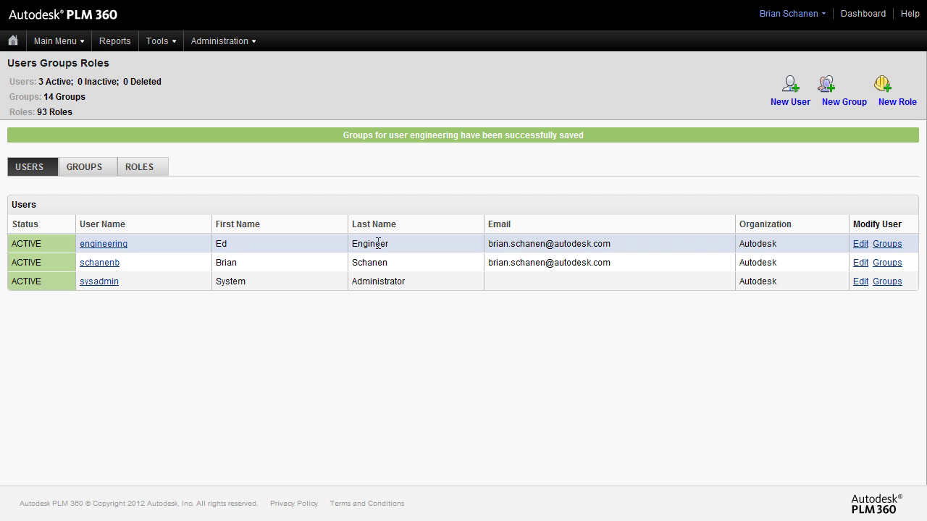
Step: Rename the Suppliers group to Supplier One and save the group
click(889, 246)
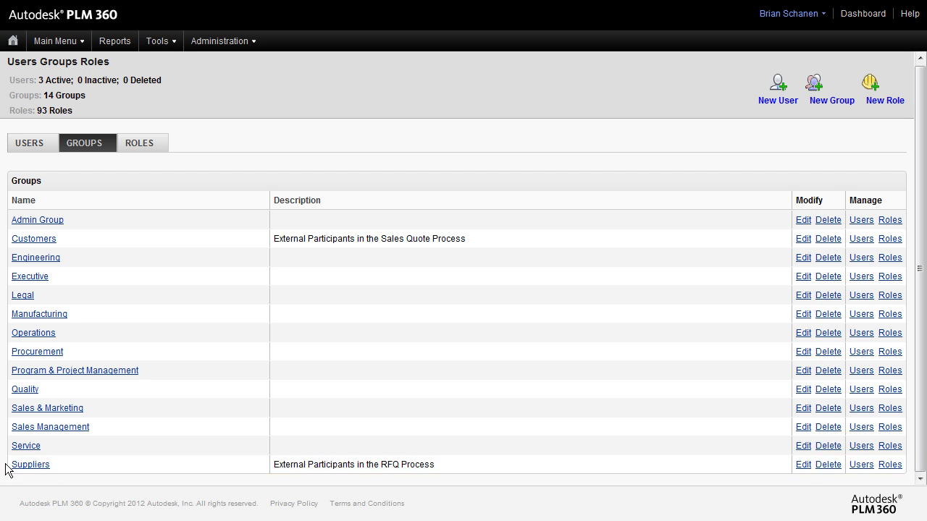
click(803, 464)
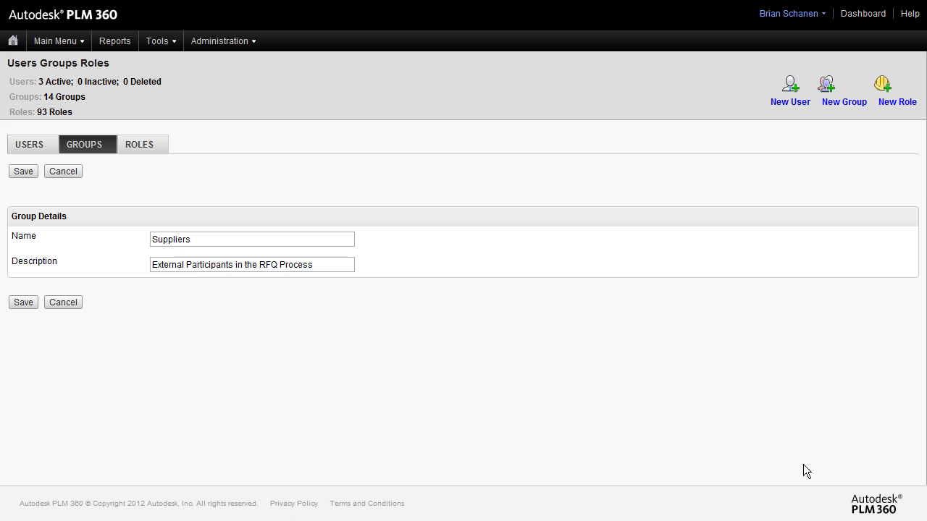
click(232, 238)
key(BackSpace)
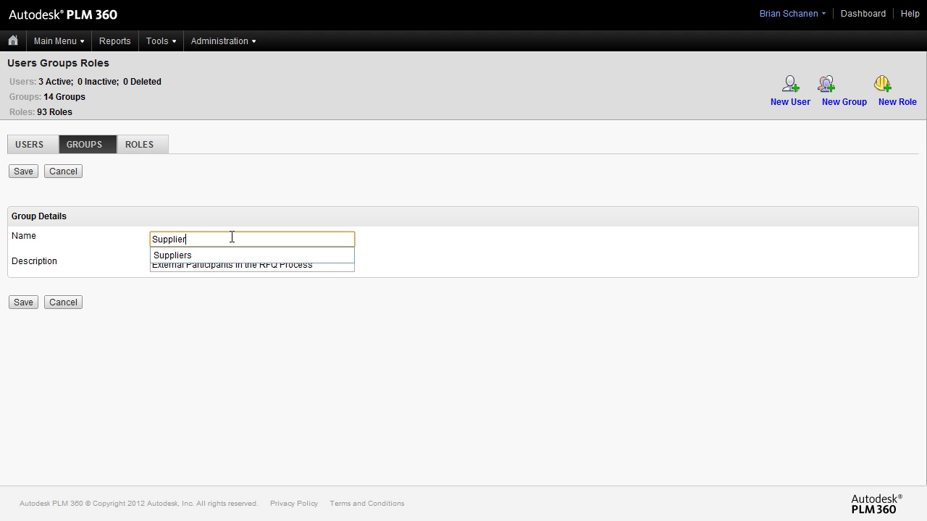
text(One)
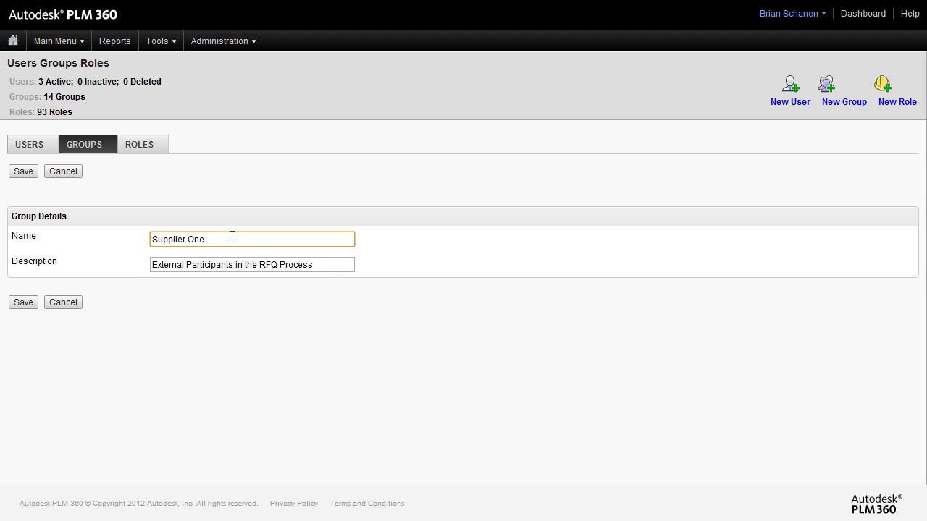
click(32, 305)
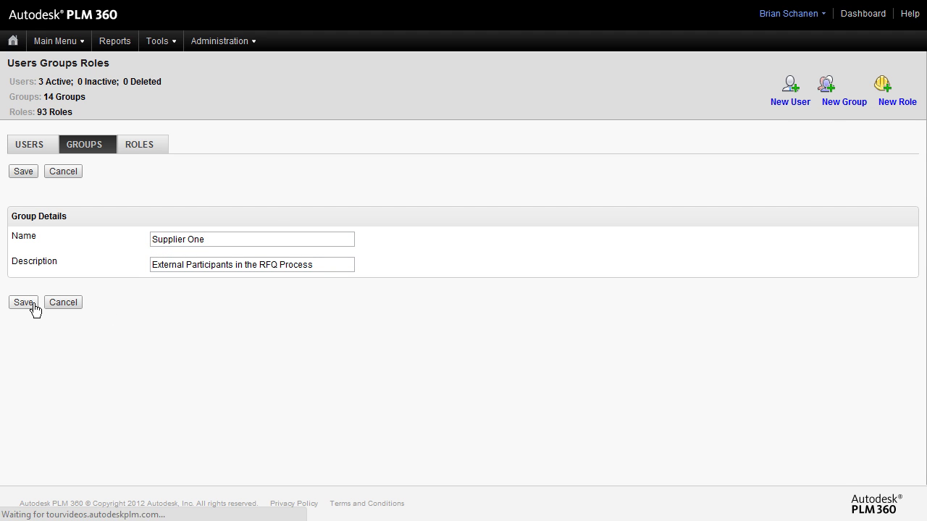
scroll(194, 445, down, 1)
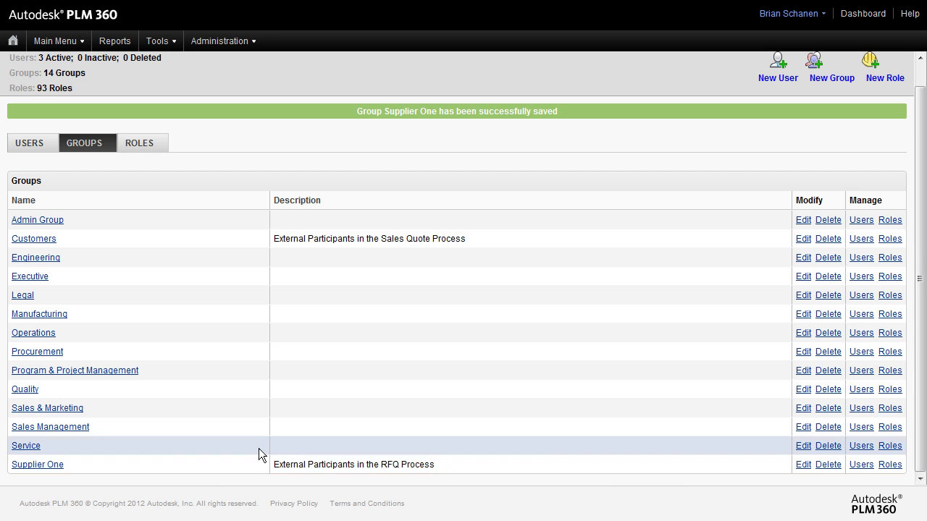
scroll(259, 448, up, 1)
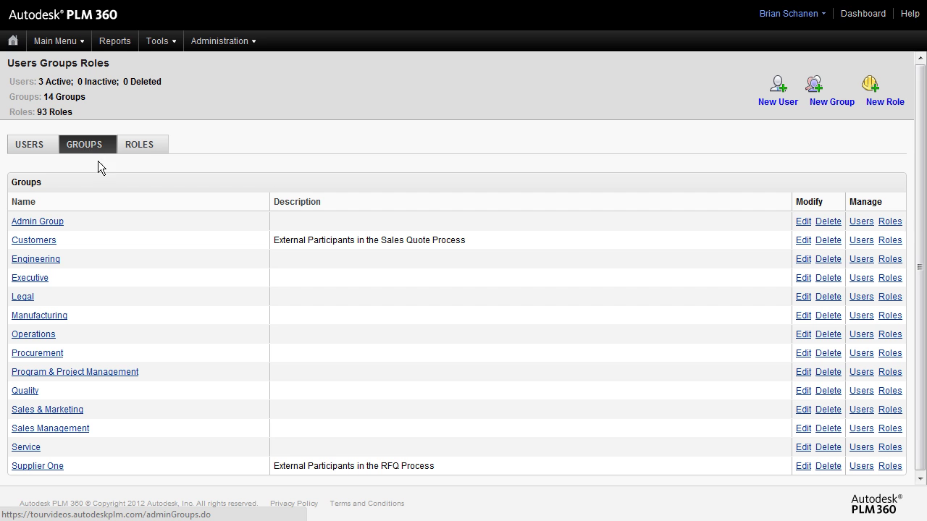
Step: Open the list of roles and review the role names alongside the workspaces they belong to
click(141, 151)
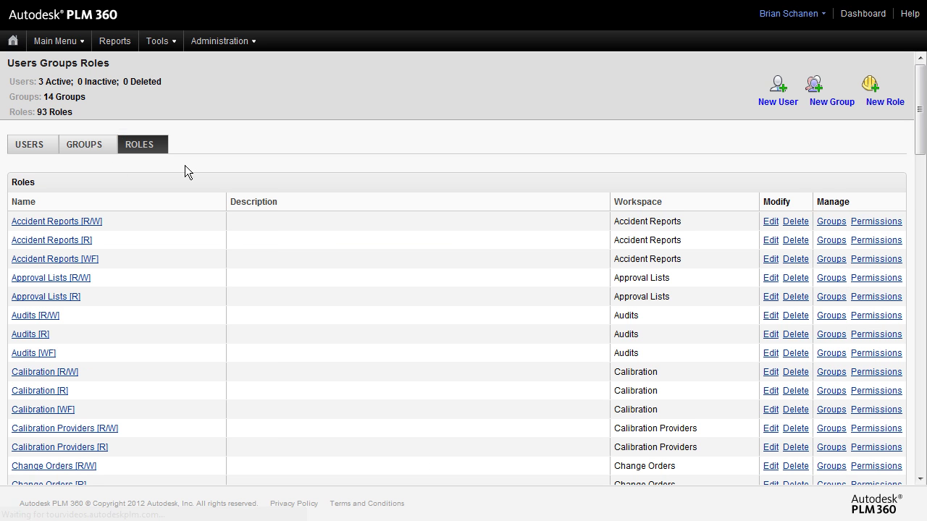
scroll(139, 235, down, 1)
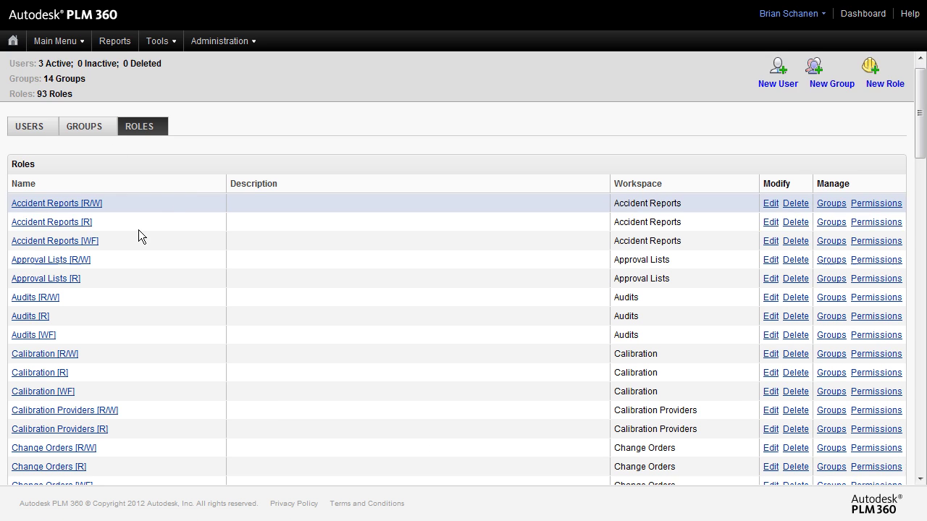
scroll(139, 235, down, 3)
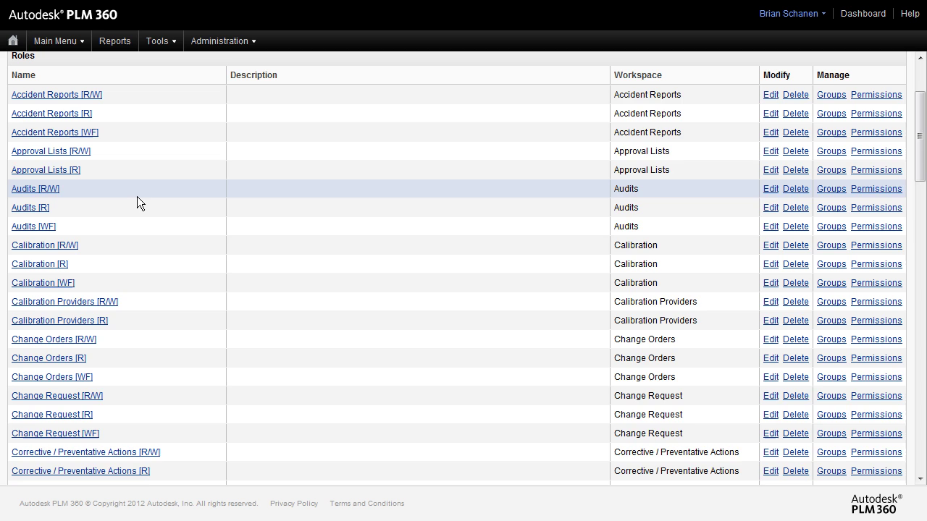
scroll(138, 196, up, 2)
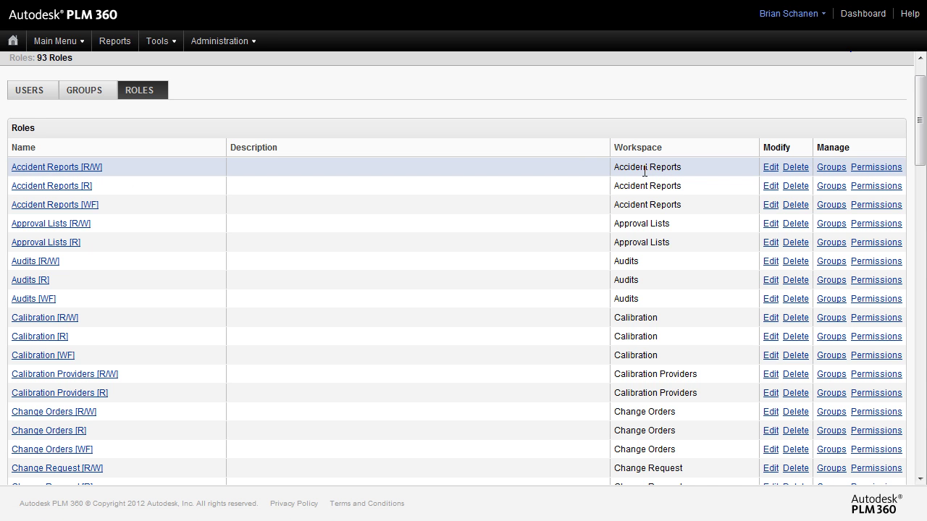
Step: Browse the workspaces available under categories such as Quality, Sales & Marketing and Operations
click(56, 41)
mouse_move(52, 65)
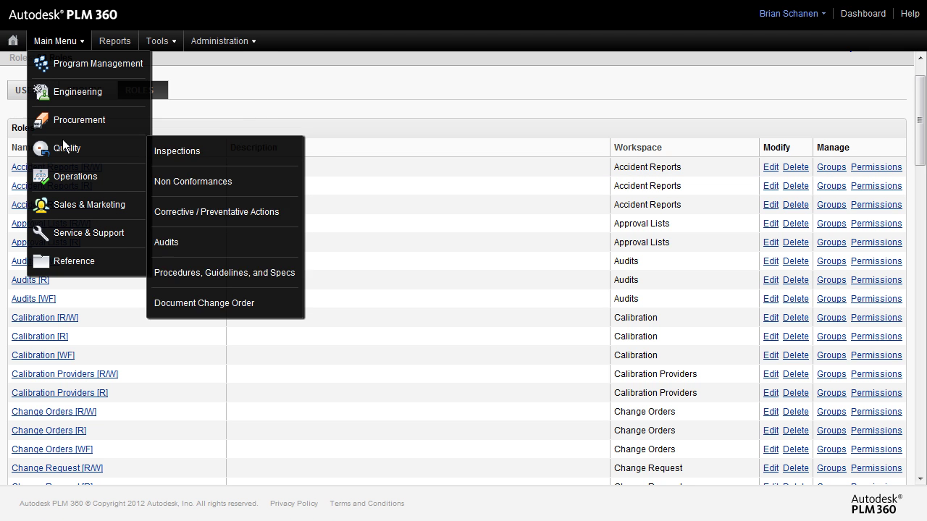
mouse_move(74, 229)
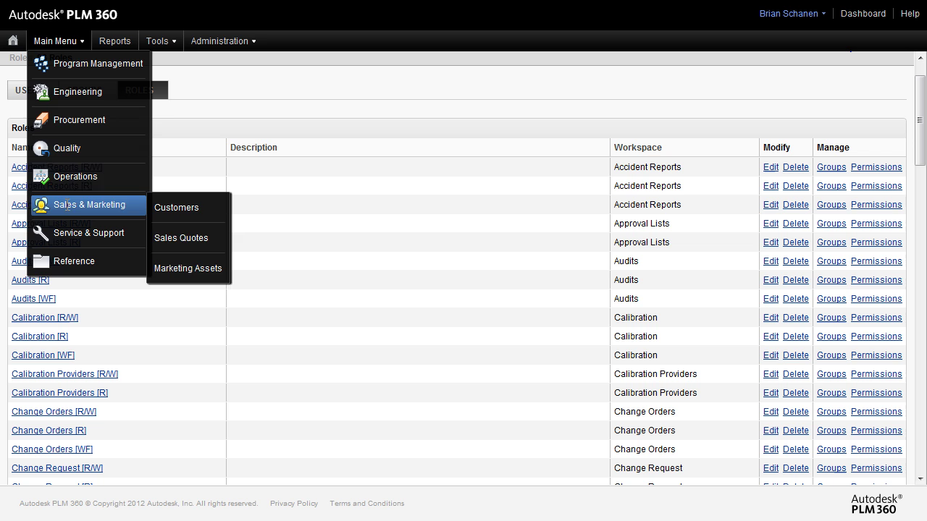
mouse_move(63, 179)
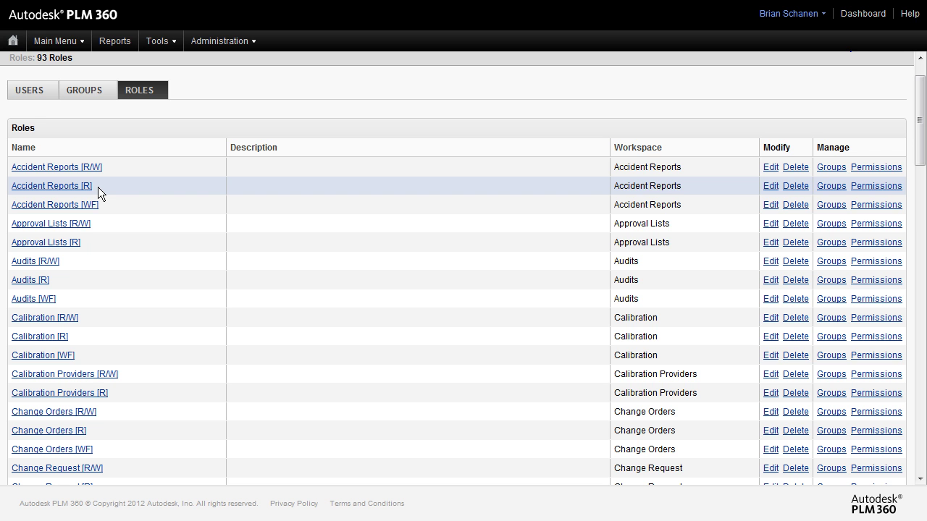
Step: Examine which groups are associated with the Accident Reports [R/W] role, then leave without saving
scroll(459, 191, up, 1)
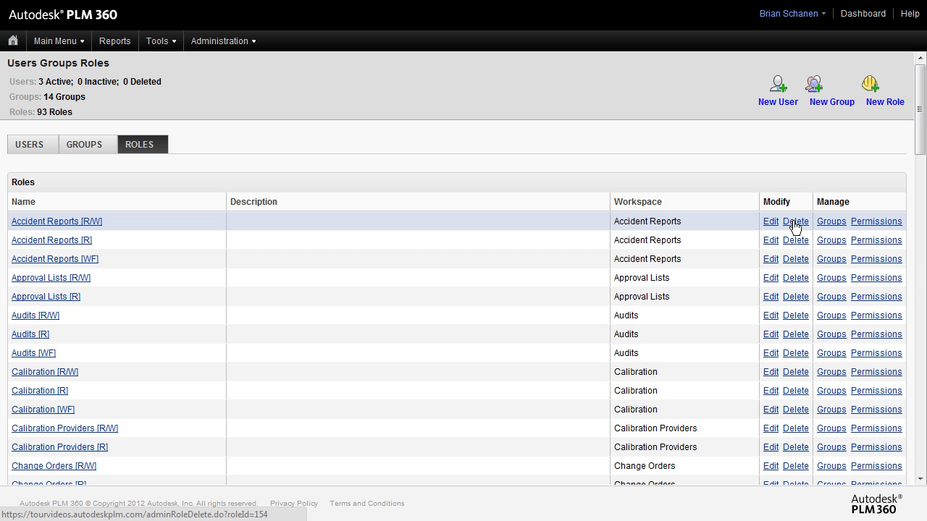
click(831, 222)
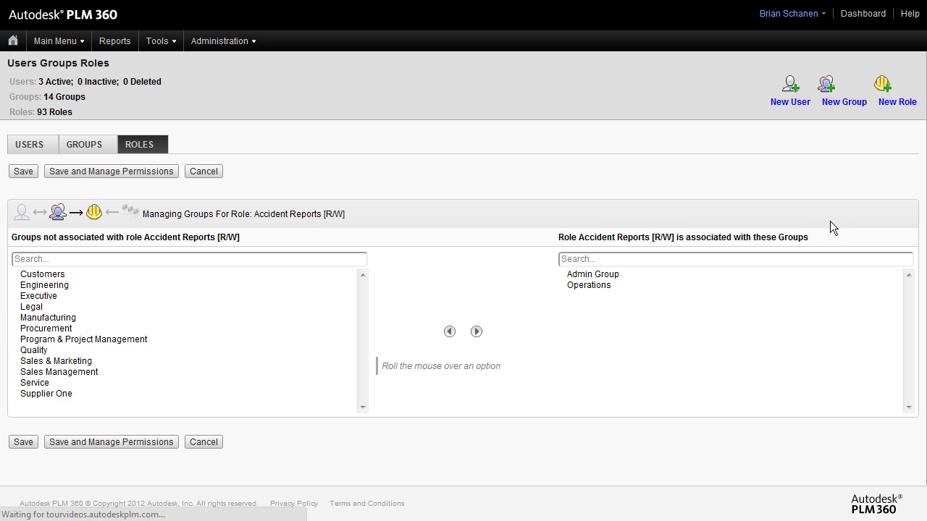
click(587, 285)
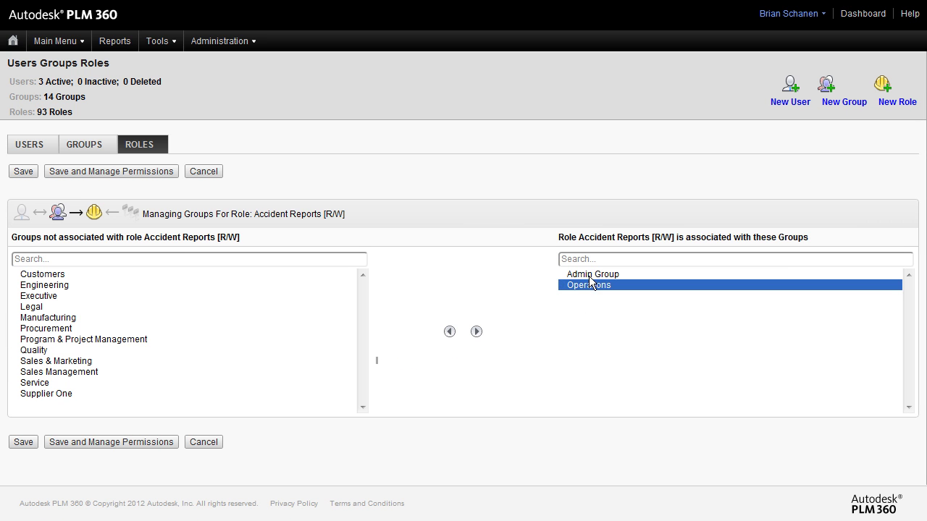
click(589, 275)
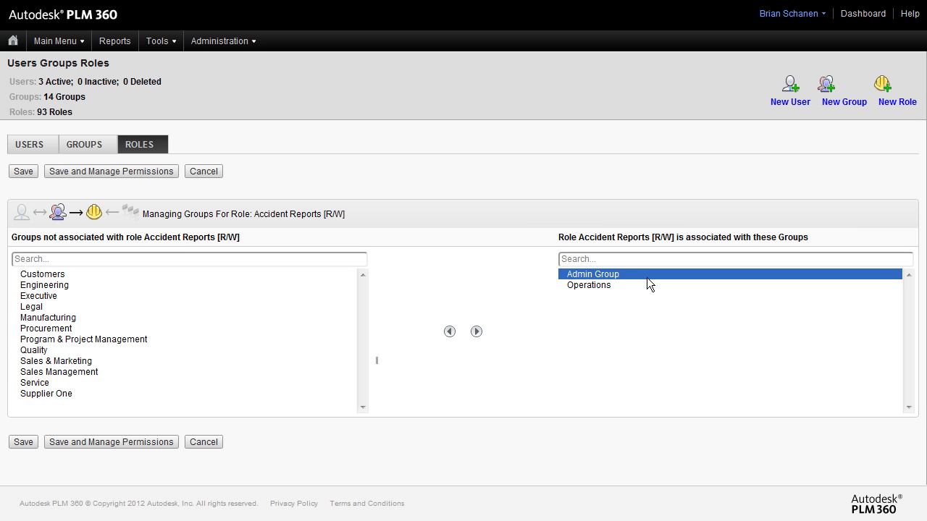
click(594, 286)
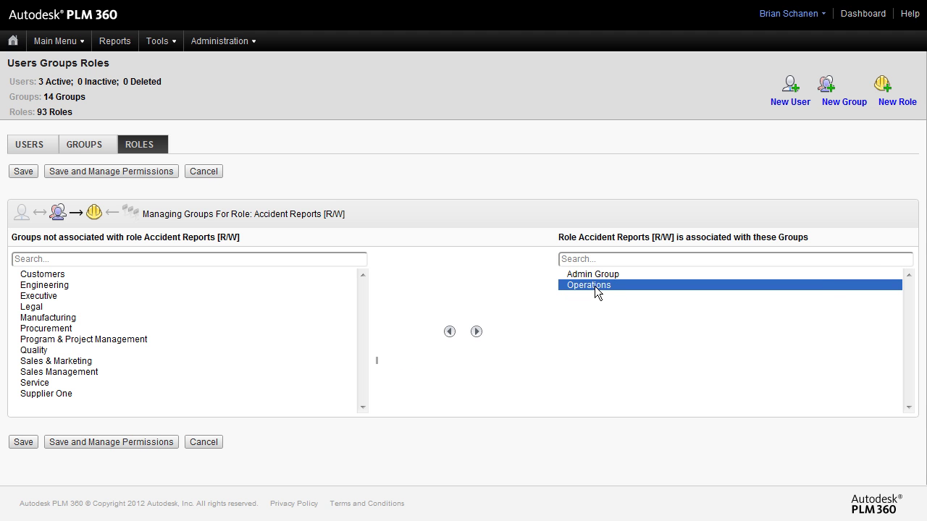
click(205, 172)
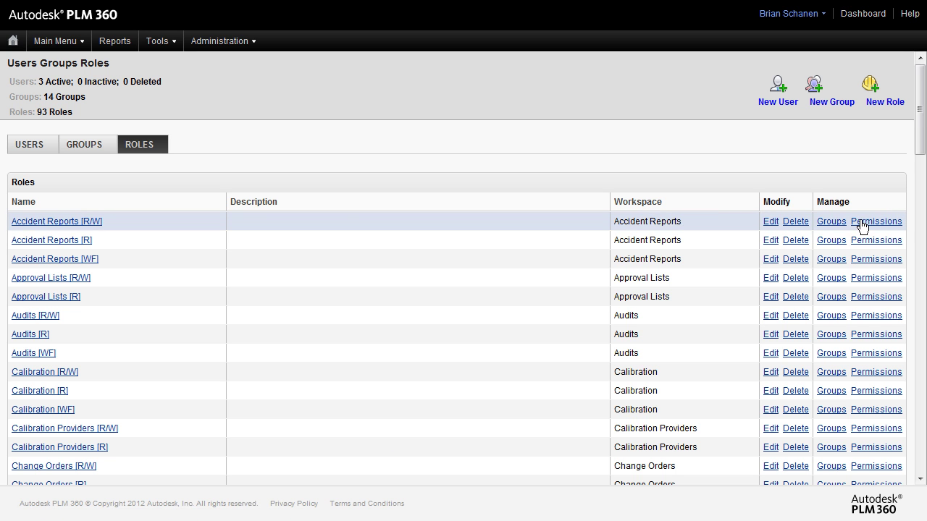
Step: Examine the permissions included in the Accident Reports [R/W] role, especially those for attachments, and leave without saving
click(862, 221)
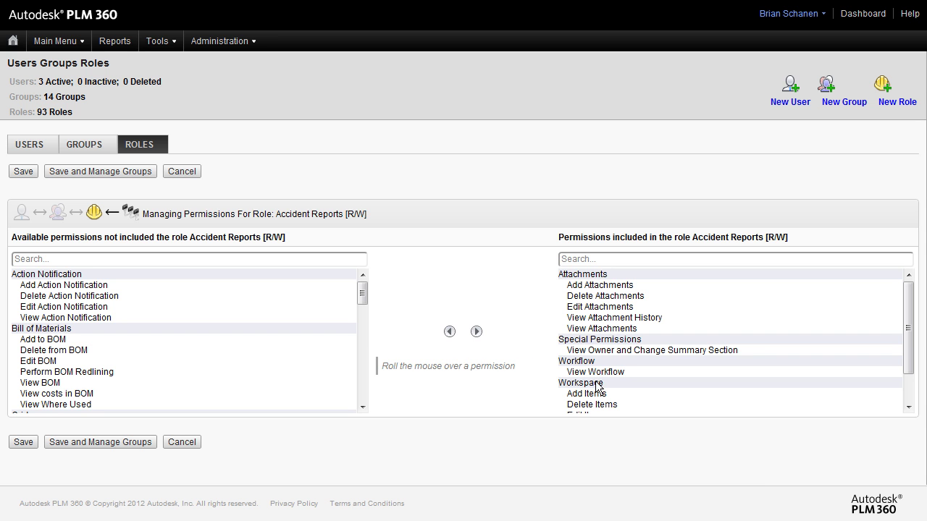
mouse_move(909, 330)
mouse_down()
mouse_move(911, 341)
mouse_move(910, 318)
mouse_up()
click(610, 286)
click(615, 296)
click(620, 307)
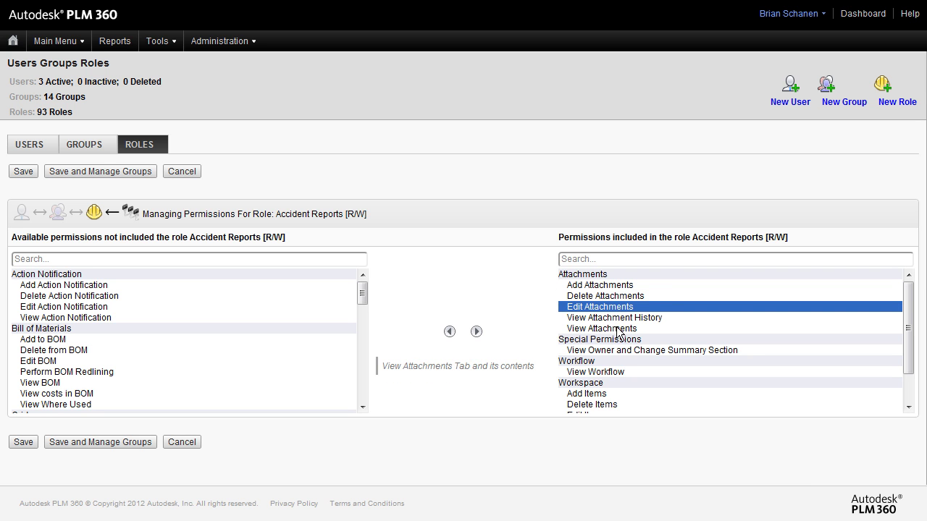
click(620, 331)
click(618, 319)
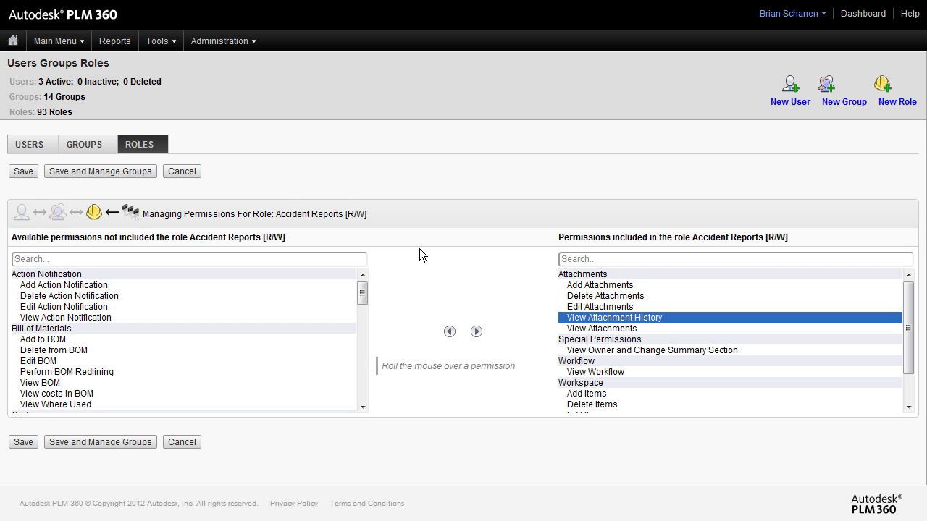
click(184, 172)
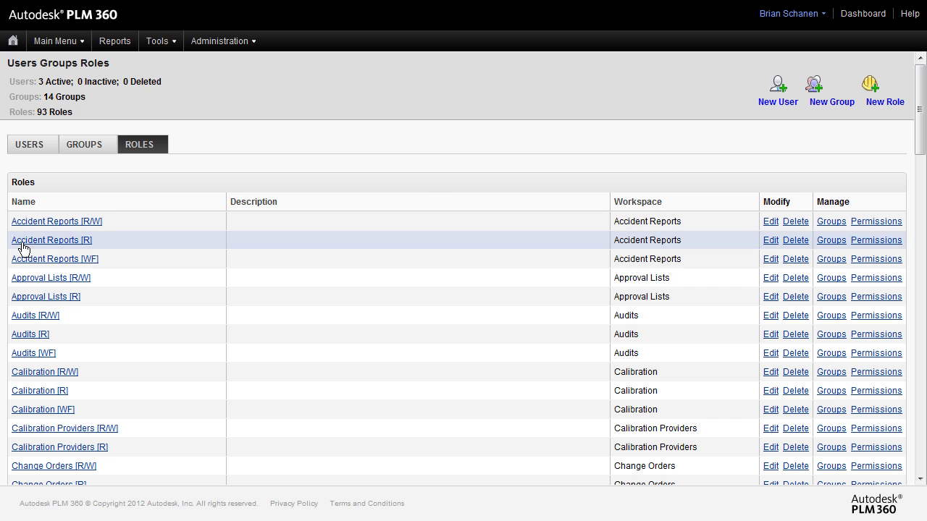
Step: Open the permissions of the Accident Reports [R] role and examine its included attachment viewing permissions
click(876, 240)
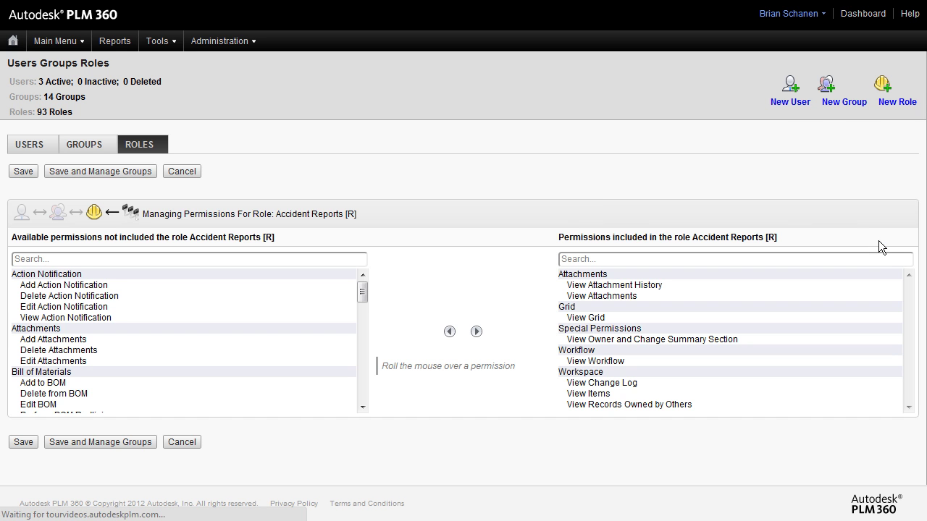
click(609, 286)
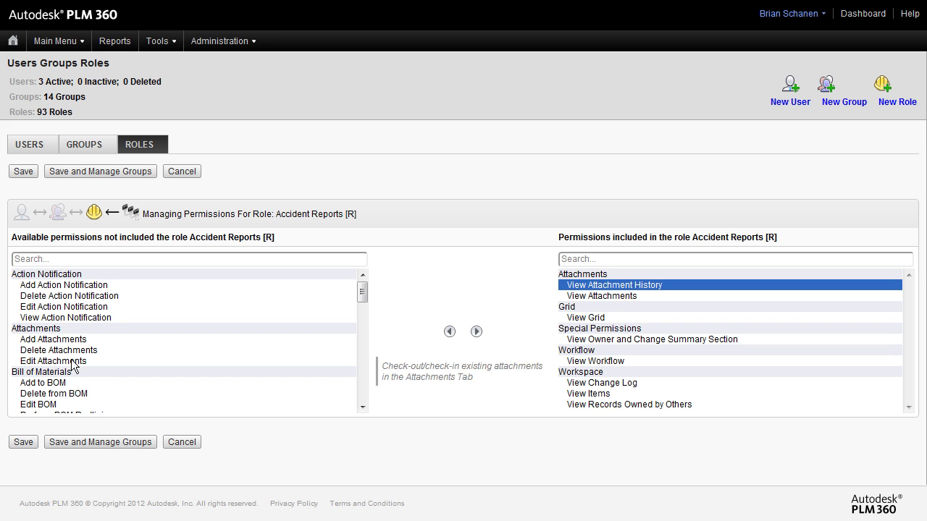
click(630, 297)
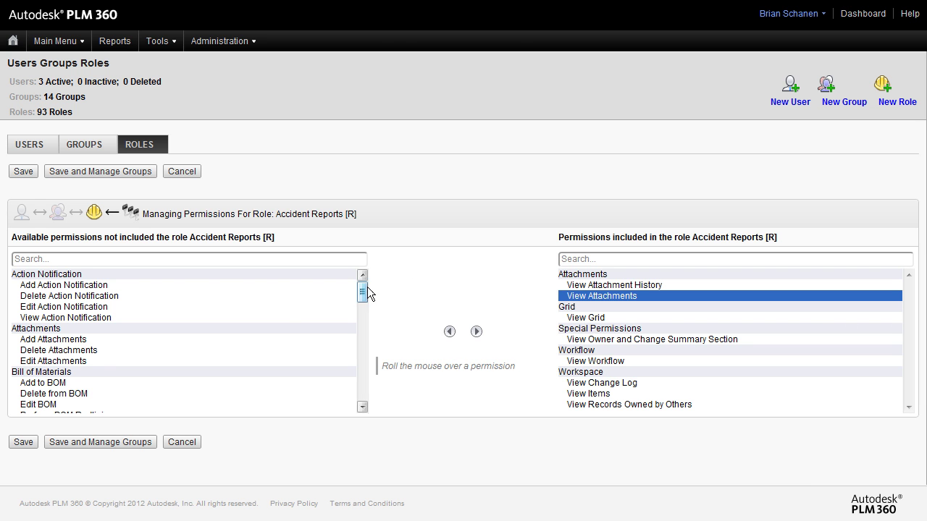
Step: Examine the available permissions not included in the Accident Reports [R] role, including those for Milestones and Workspace
drag(367, 287, 363, 322)
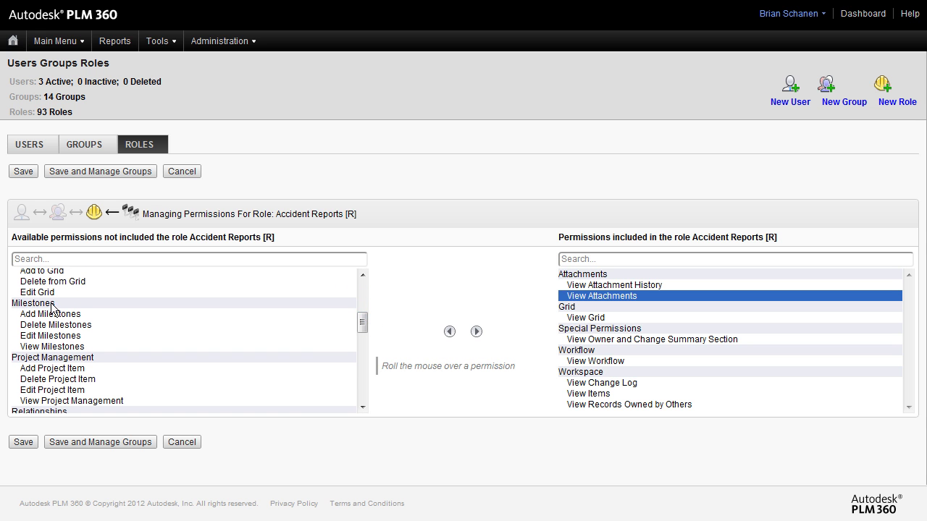
click(51, 313)
click(52, 346)
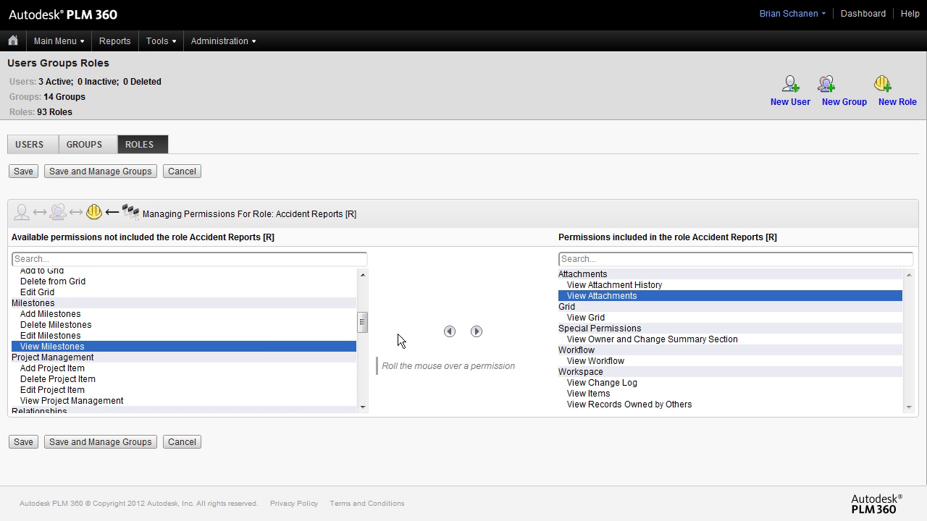
drag(364, 320, 363, 387)
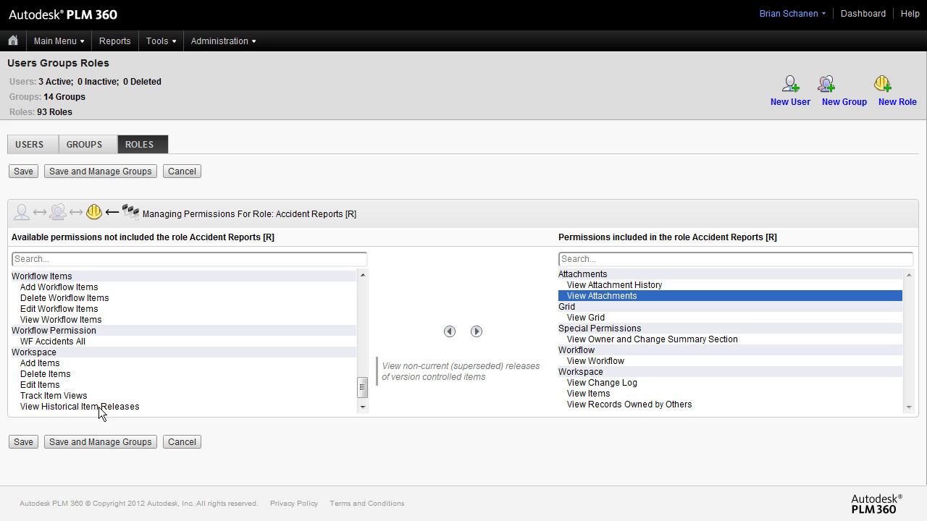
drag(99, 410, 68, 367)
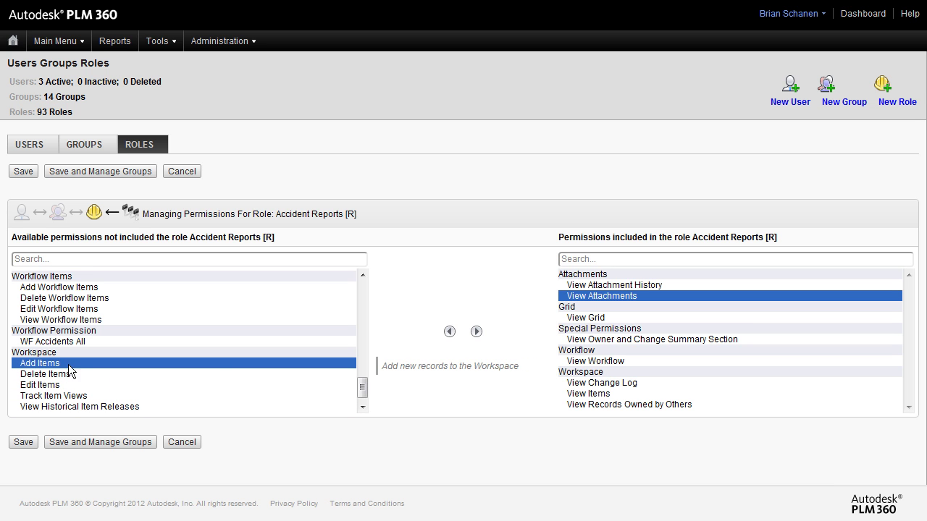
click(472, 284)
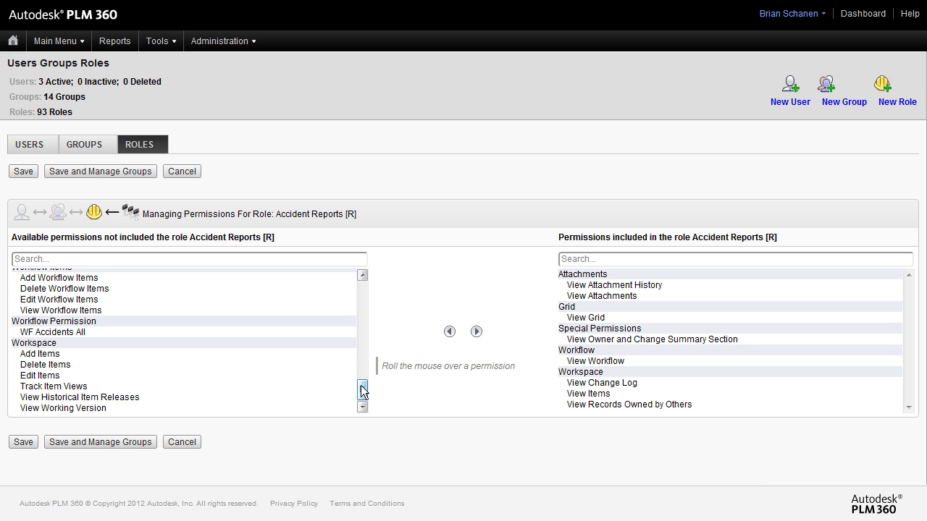
Step: Try selecting the available permissions of the Accident Reports [R] role, both the Action Notification range and the entire list
drag(362, 391, 364, 280)
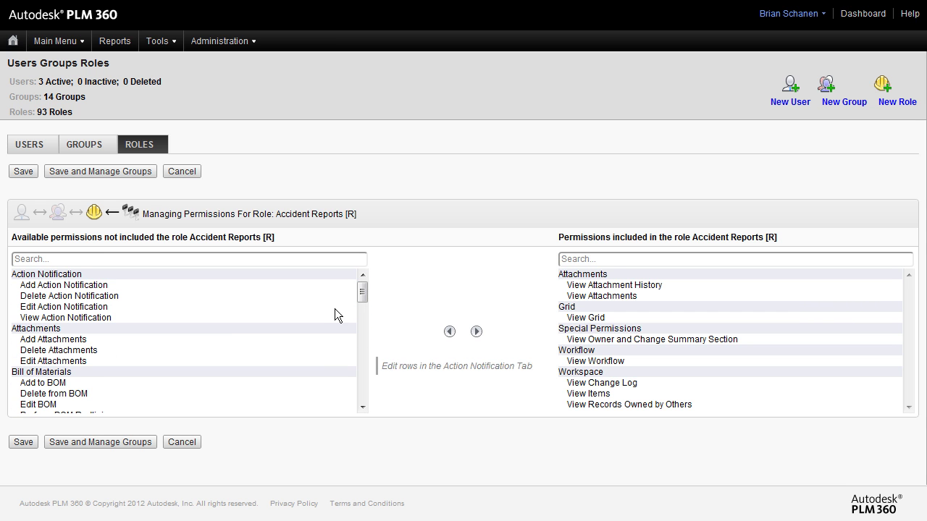
click(61, 286)
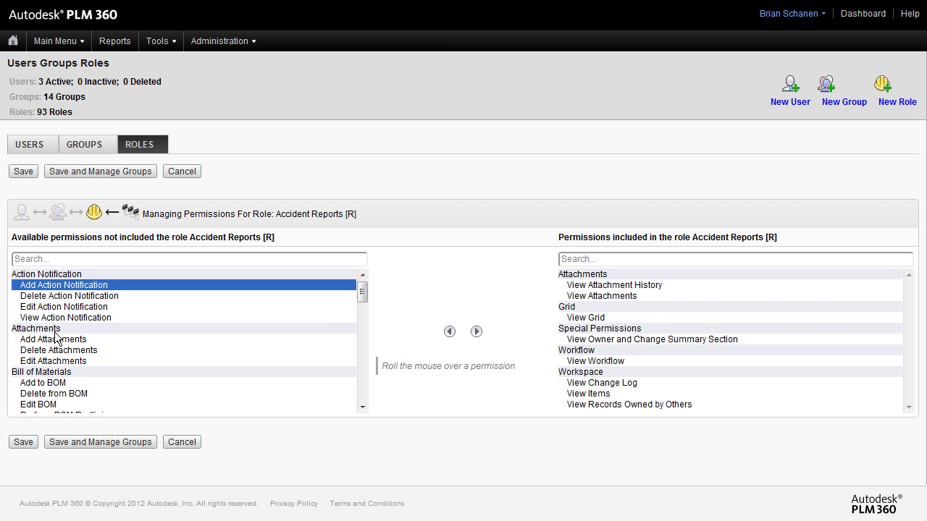
shift+click(57, 318)
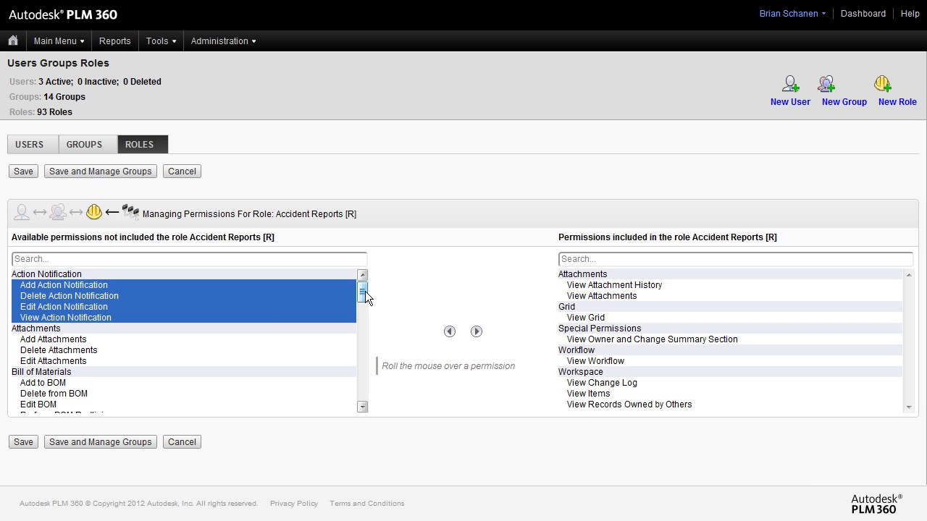
drag(362, 293, 125, 417)
click(78, 408)
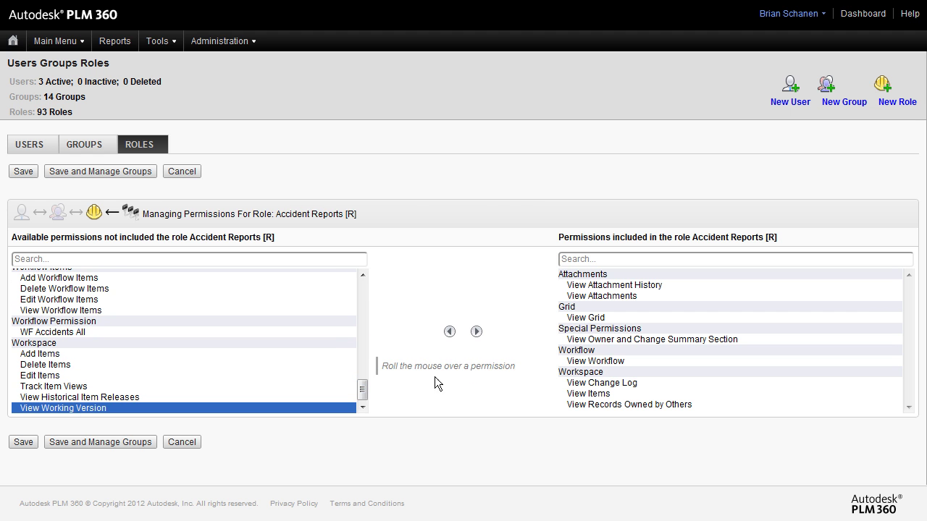
drag(364, 335, 362, 290)
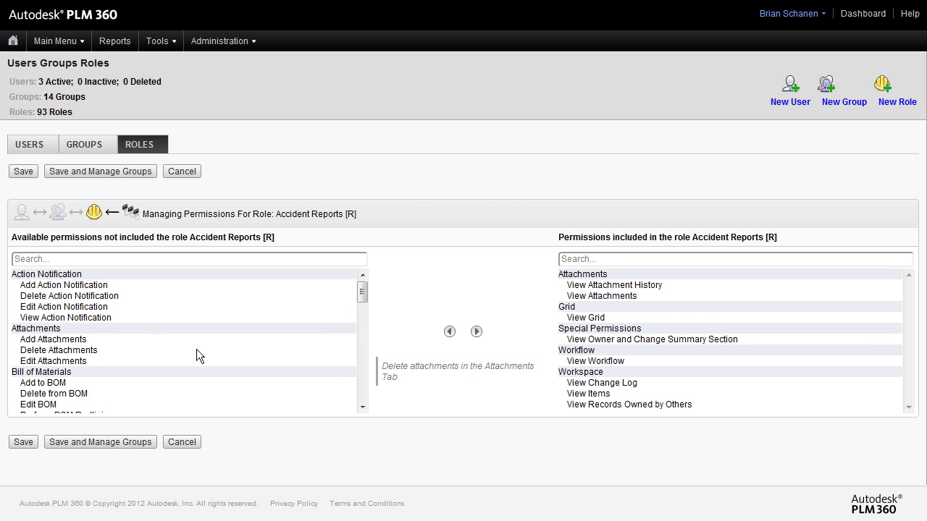
key(ctrl+a)
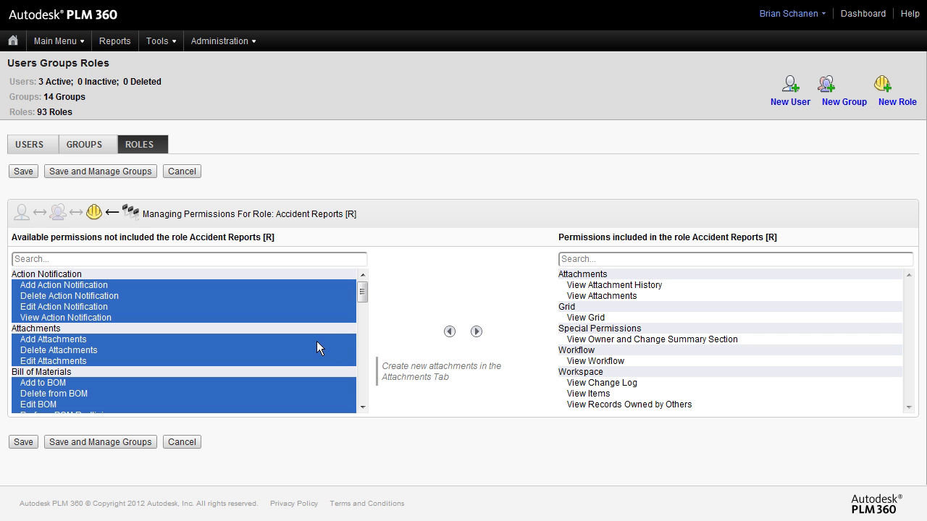
click(291, 338)
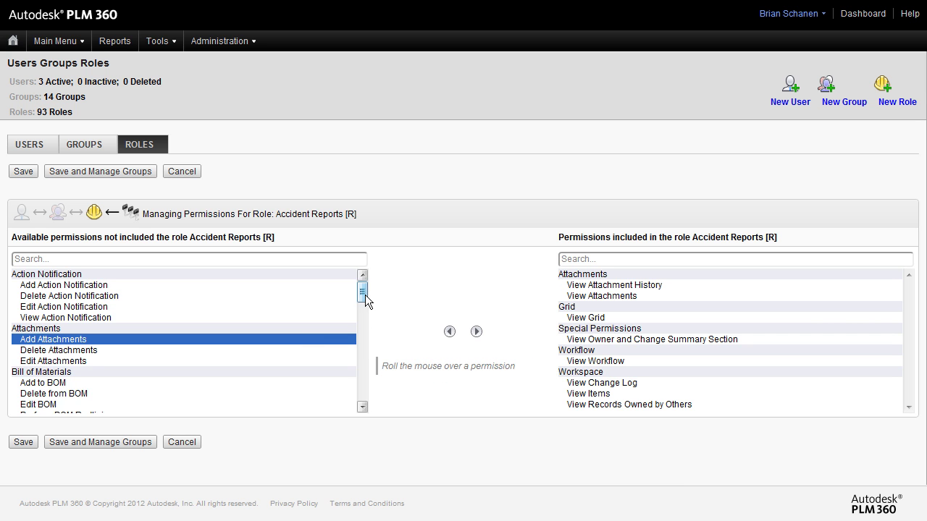
Step: Examine the available Grid, Milestones and Workspace permissions of the Accident Reports [R] role, and the WF Accidents All workflow permission
drag(363, 295, 368, 321)
click(91, 299)
click(76, 366)
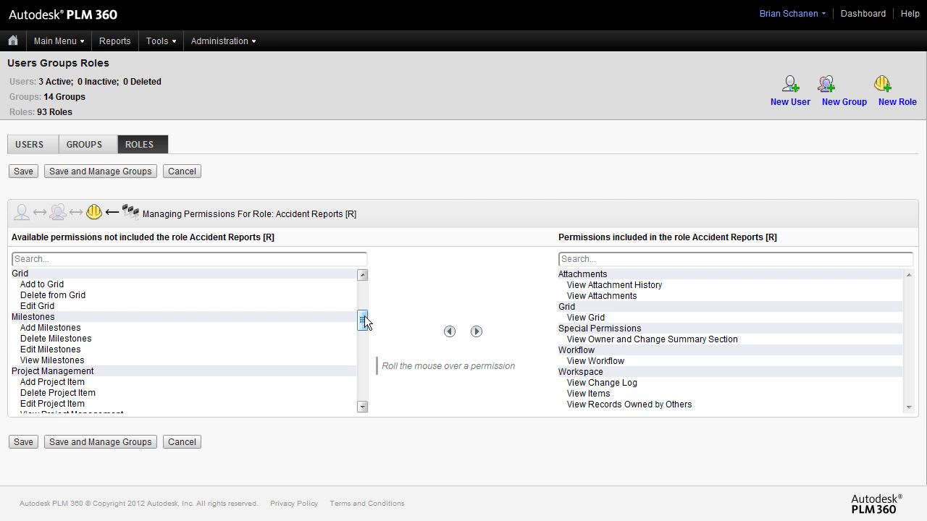
drag(364, 315, 374, 390)
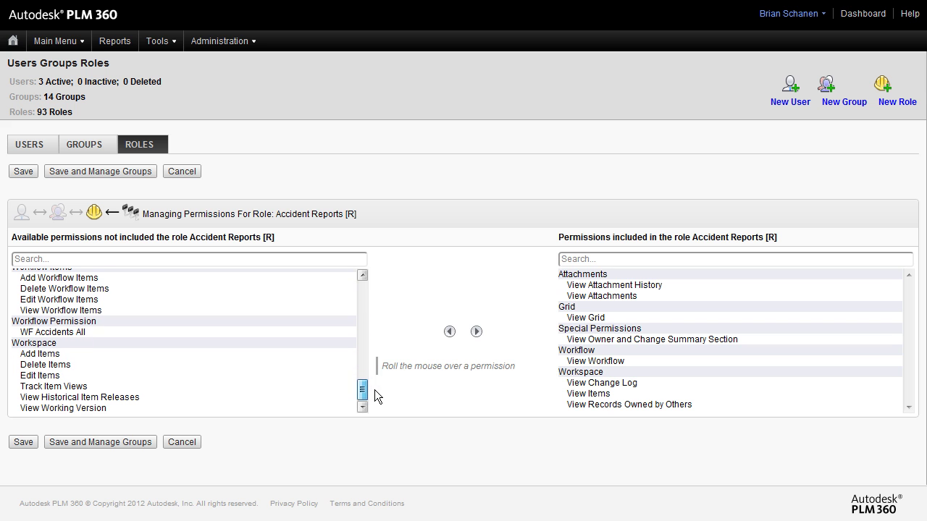
click(58, 333)
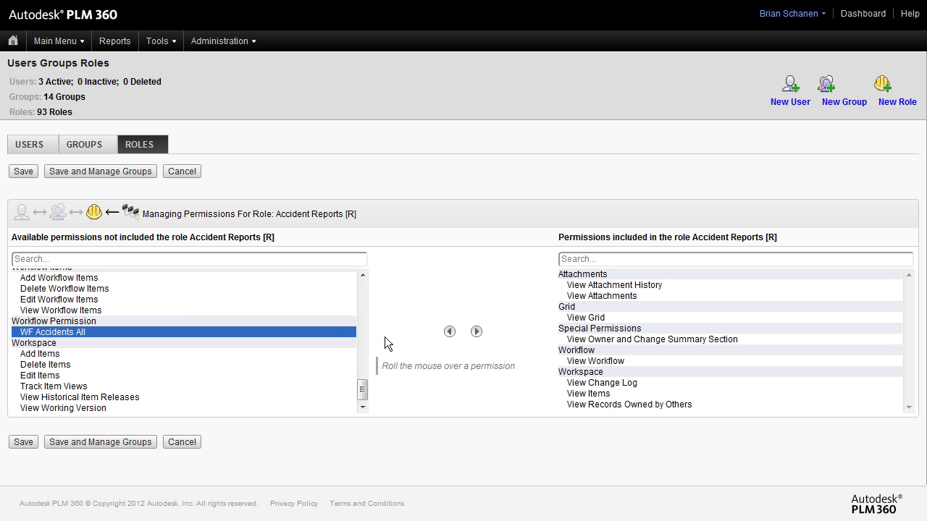
Step: Open the group management of the engineering user and examine its Engineering membership and the available groups such as Admin Group
click(32, 148)
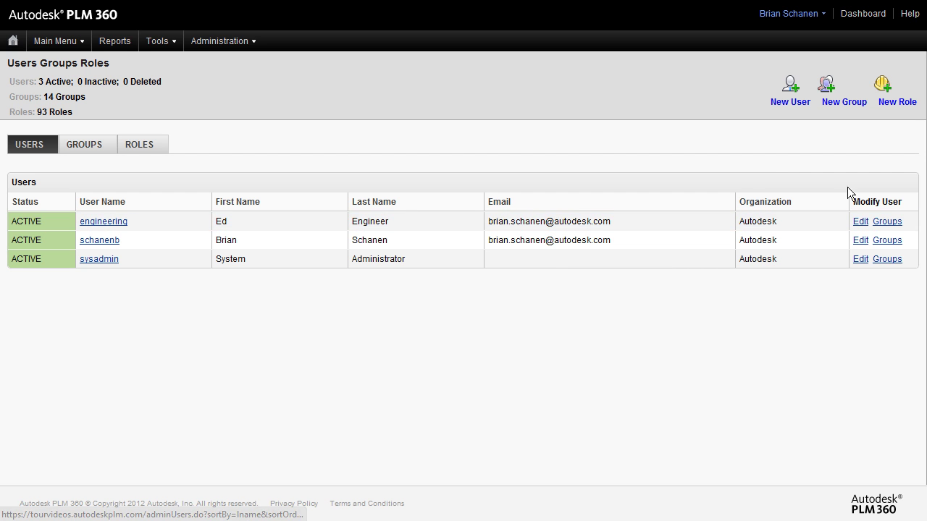
click(893, 225)
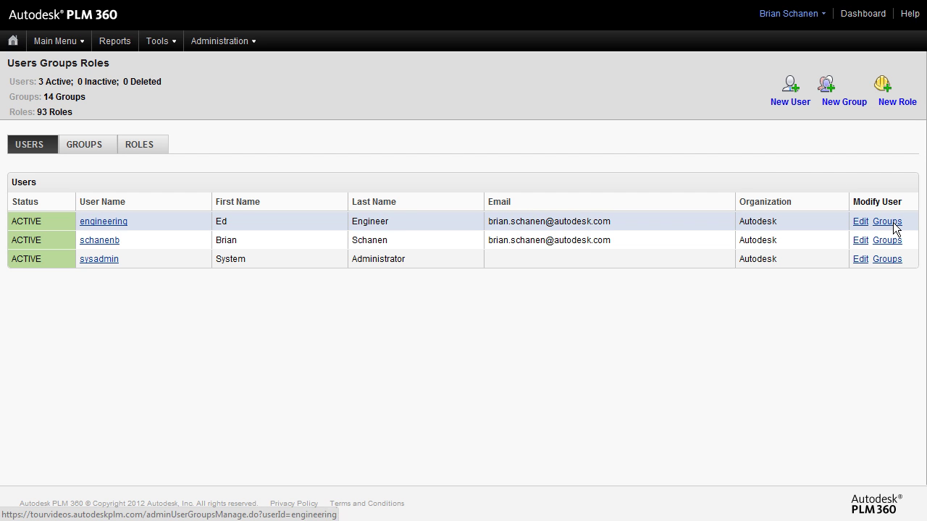
click(590, 275)
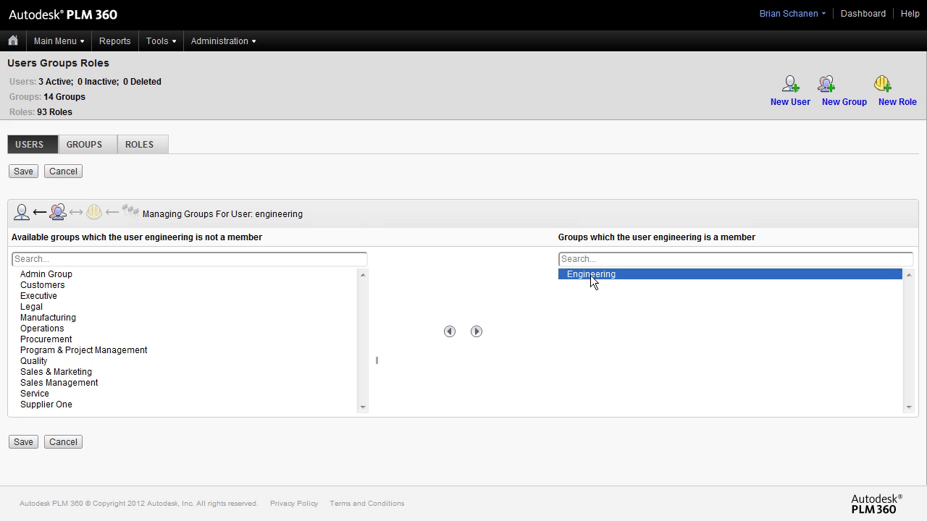
click(60, 276)
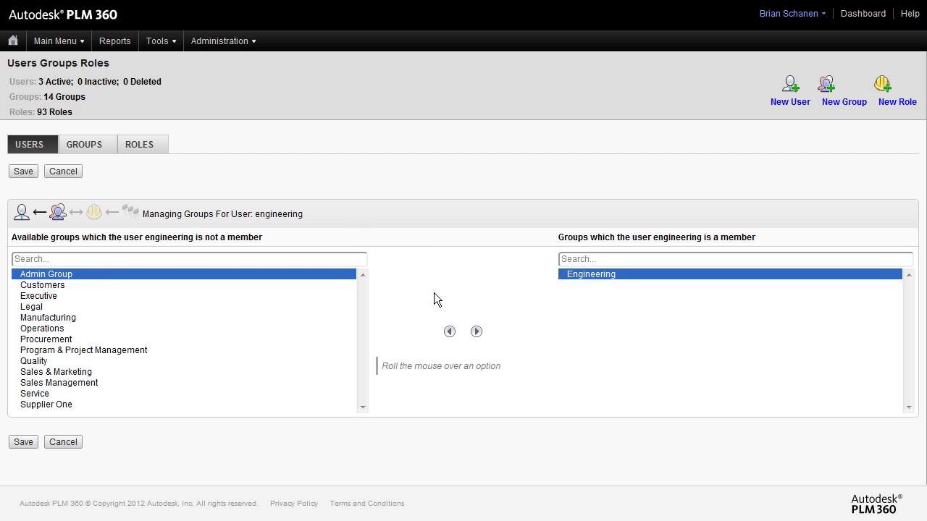
click(229, 48)
mouse_move(236, 45)
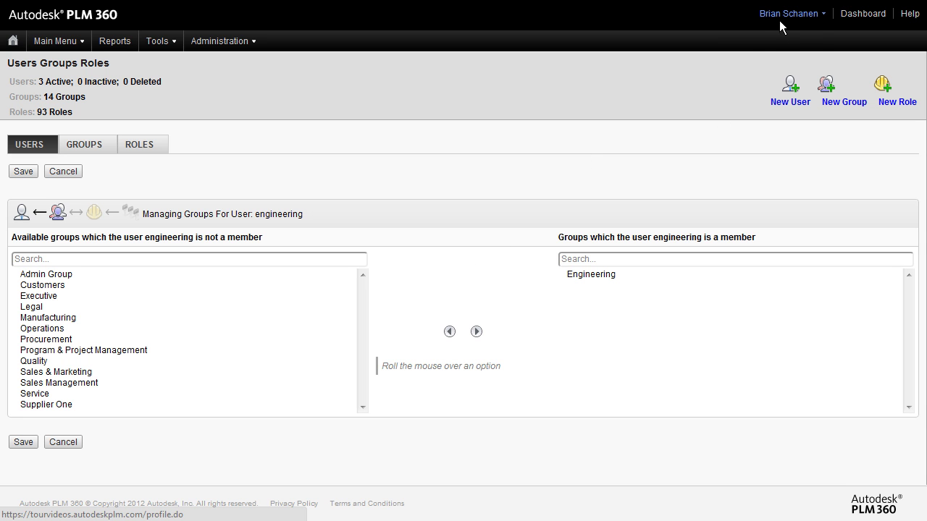
Step: Log out of the administrator account and log in with the user name engineering and the account password
mouse_move(781, 17)
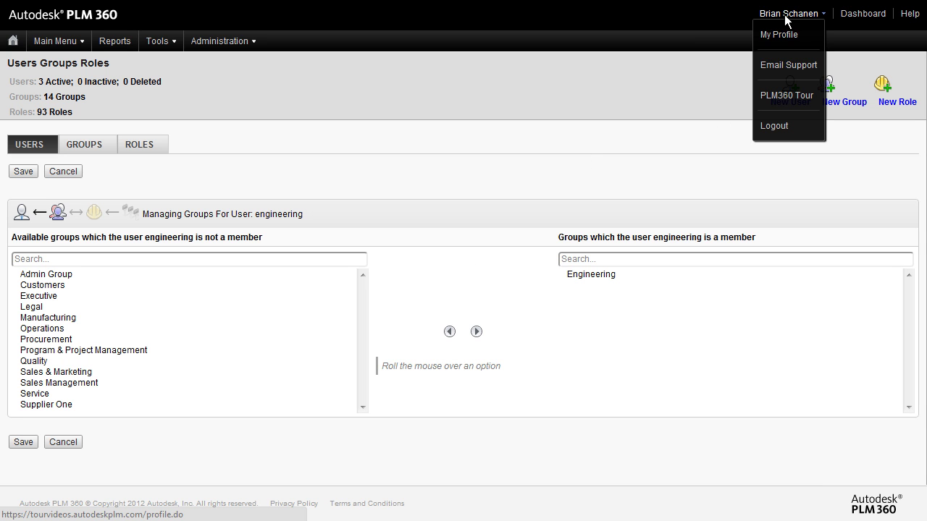
click(783, 128)
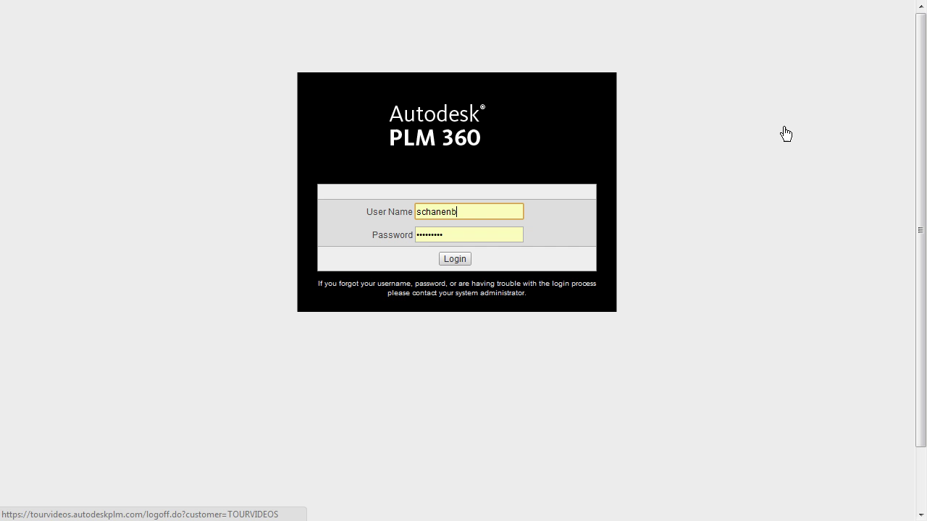
double_click(469, 210)
text(enginner)
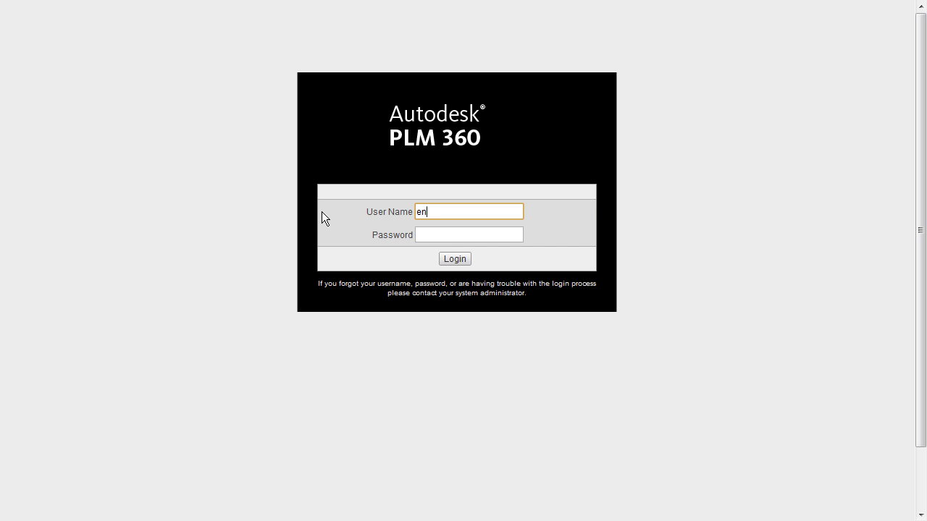
key(BackSpace)
key(BackSpace)
key(BackSpace)
text(eering)
click(446, 234)
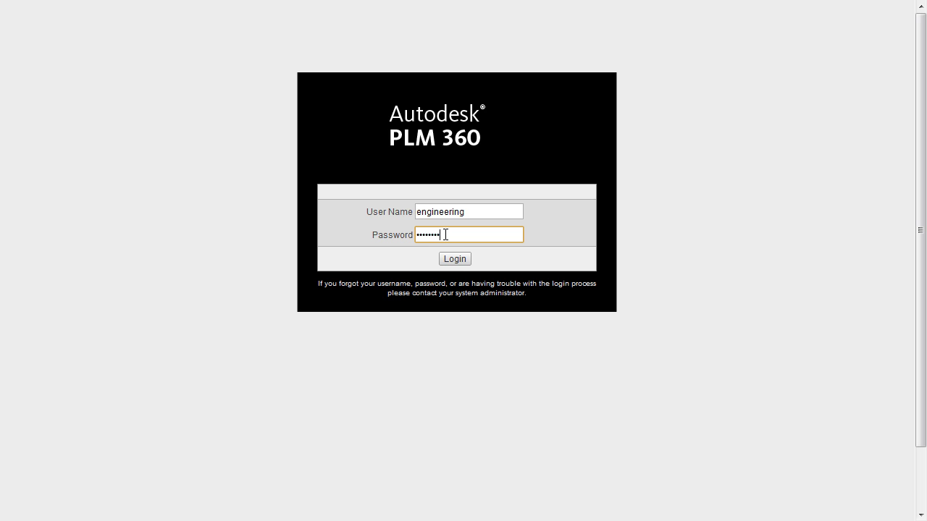
click(454, 259)
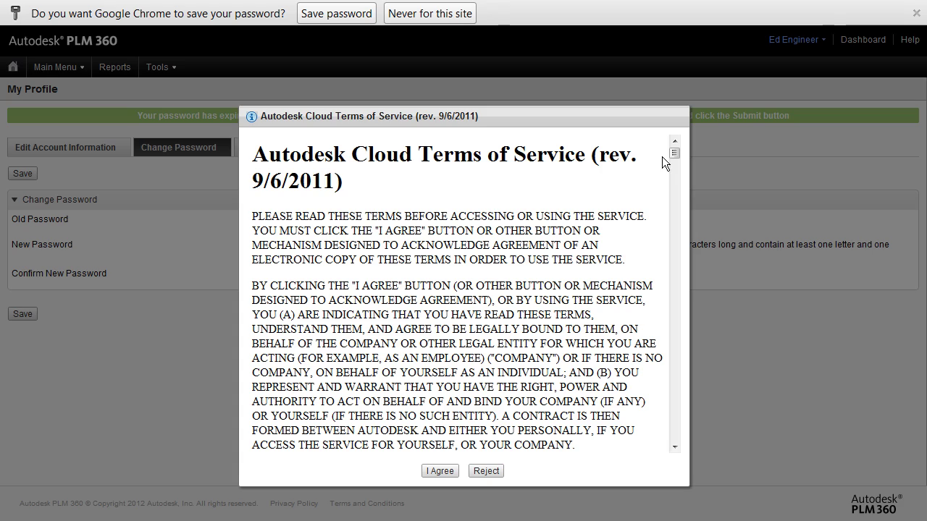
Step: Review and agree to the Autodesk Cloud Terms of Service and the Autodesk Privacy Policy
drag(673, 150, 665, 439)
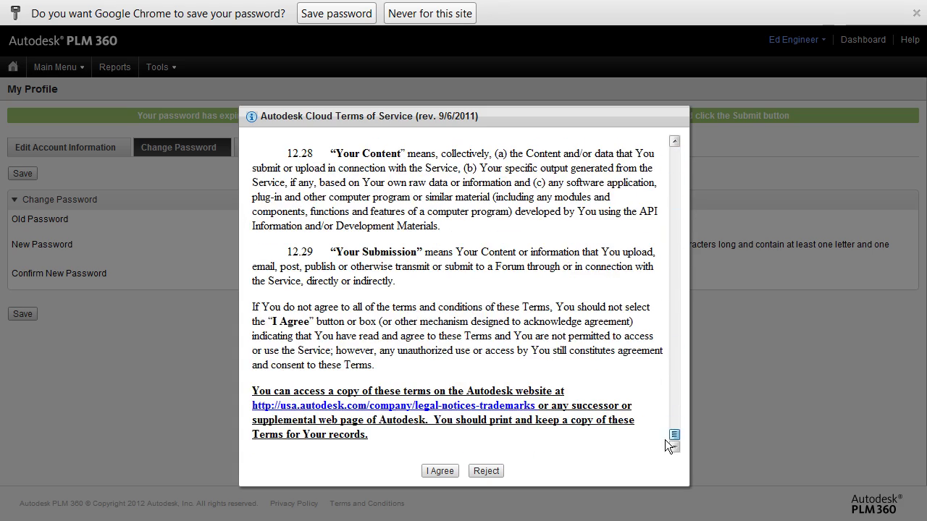
click(439, 474)
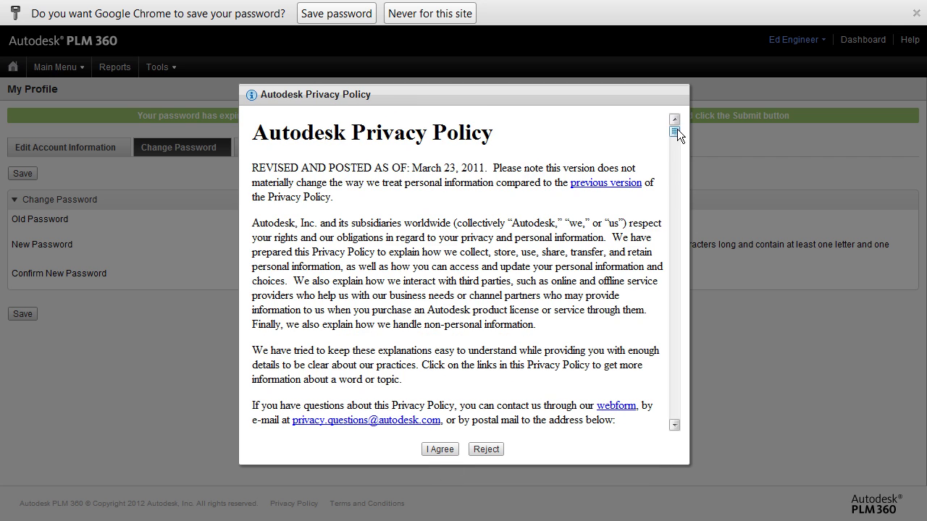
drag(677, 130, 680, 175)
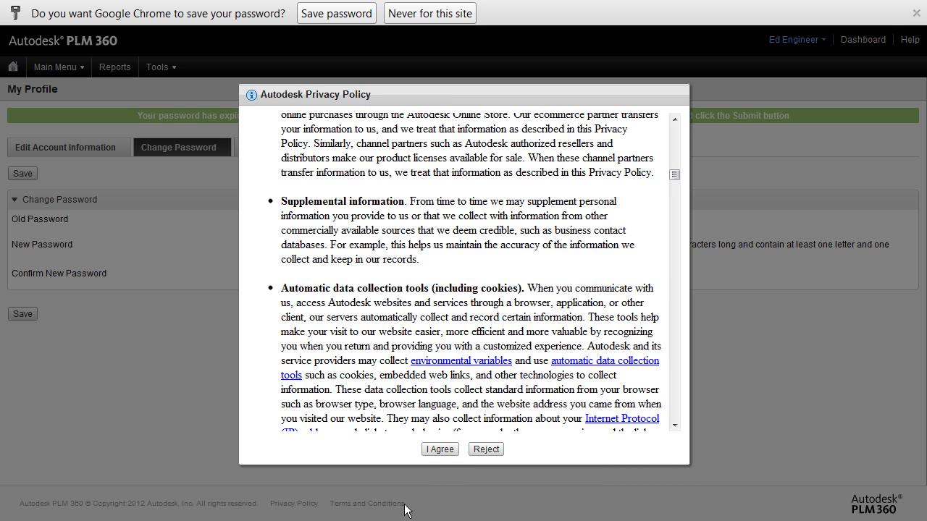
click(439, 449)
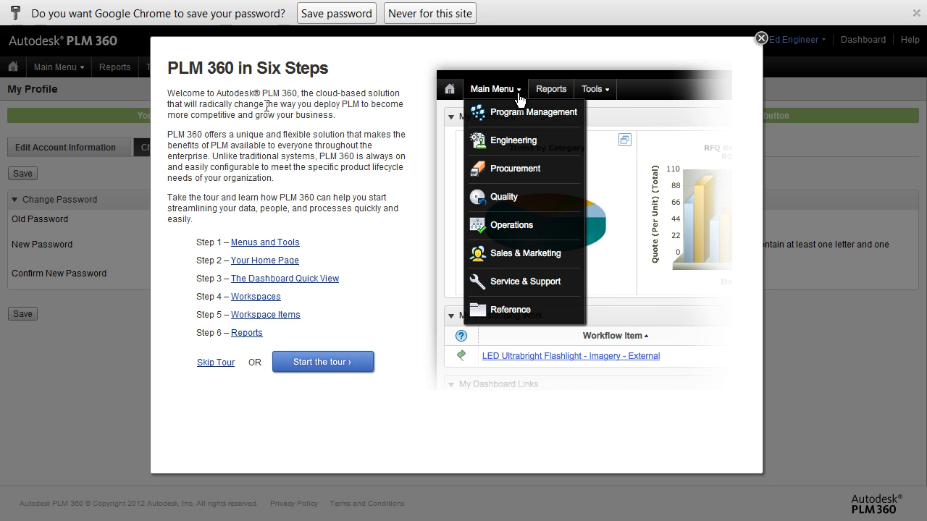
Step: Start the PLM 360 introductory tour and go through all six steps to the Additional PLM 360 Help page
click(327, 362)
click(471, 407)
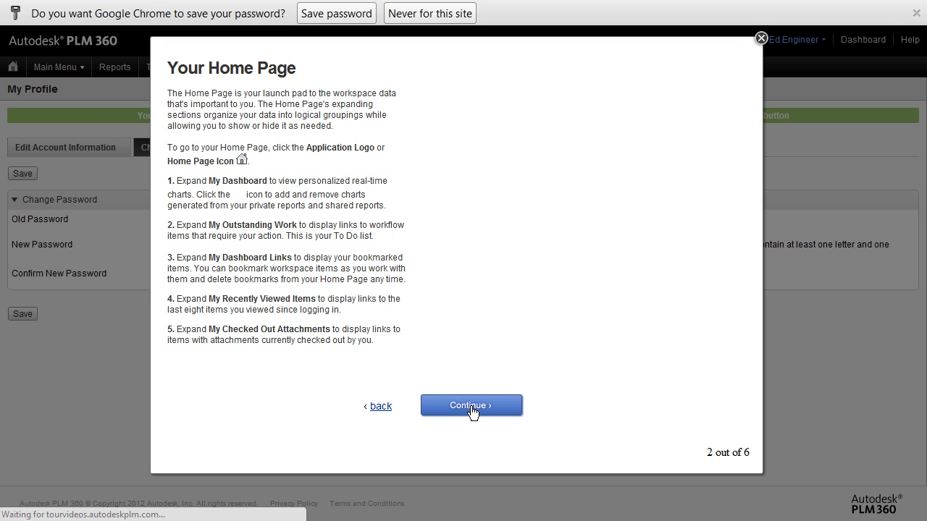
click(469, 409)
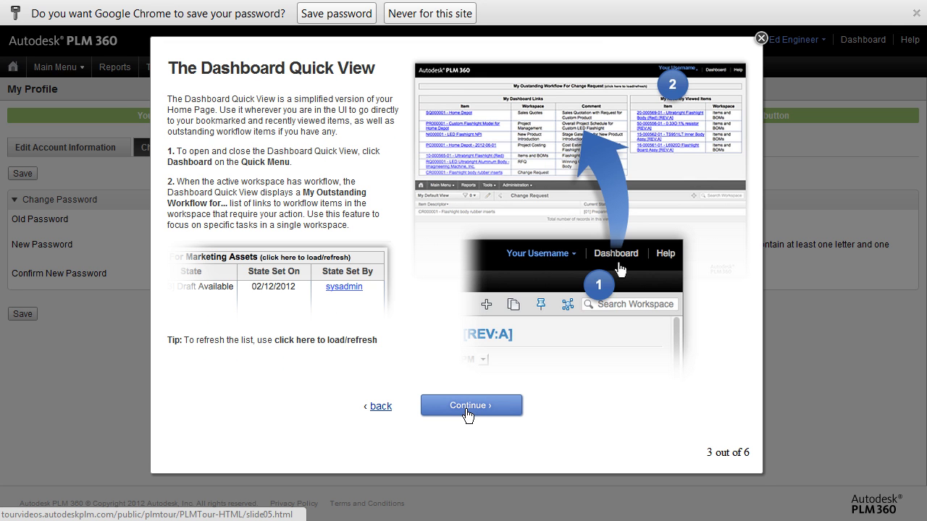
click(469, 410)
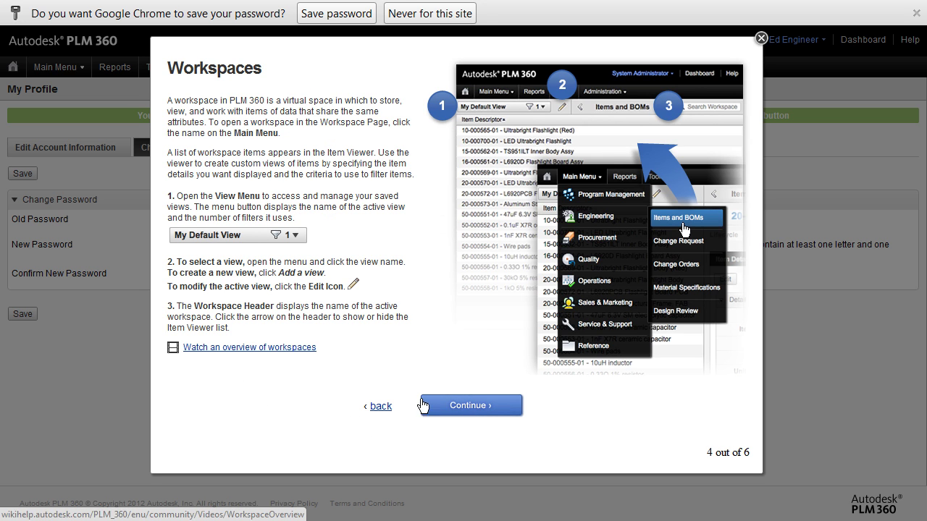
click(462, 407)
click(463, 409)
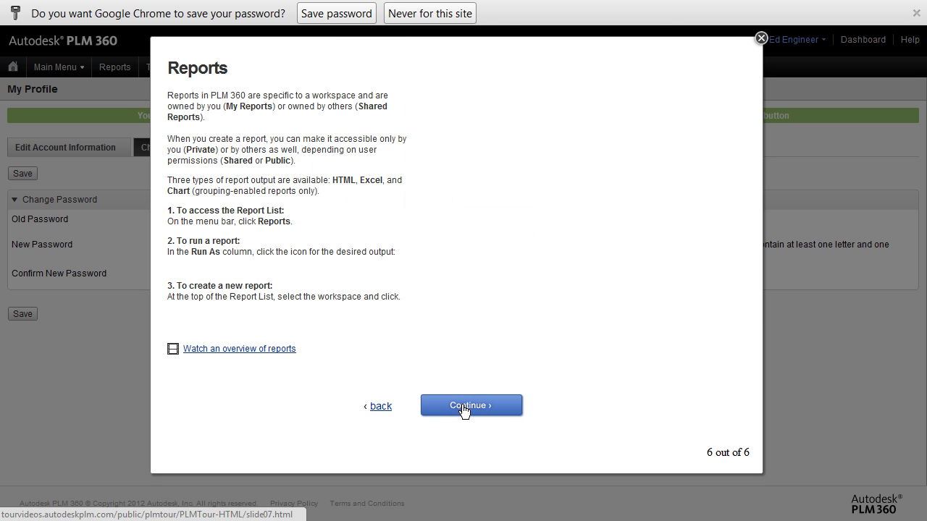
click(463, 408)
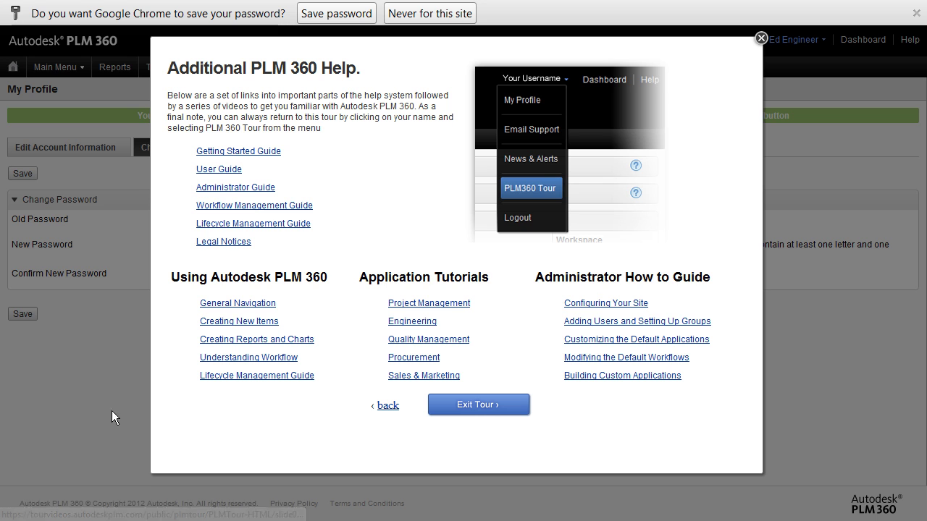